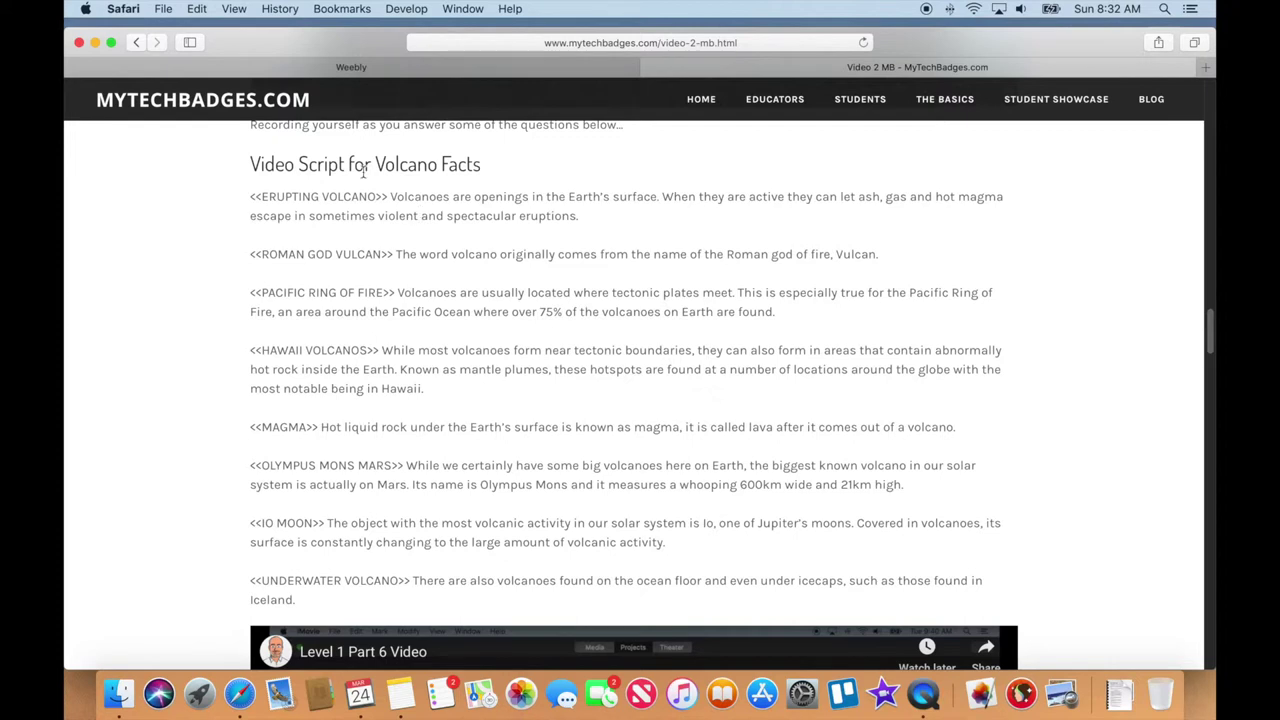
- Highlight the ERUPTING VOLCANO and ROMAN GOD VULCAN topic labels, deselect them, then launch iMovie
scroll(390, 205, up, 1)
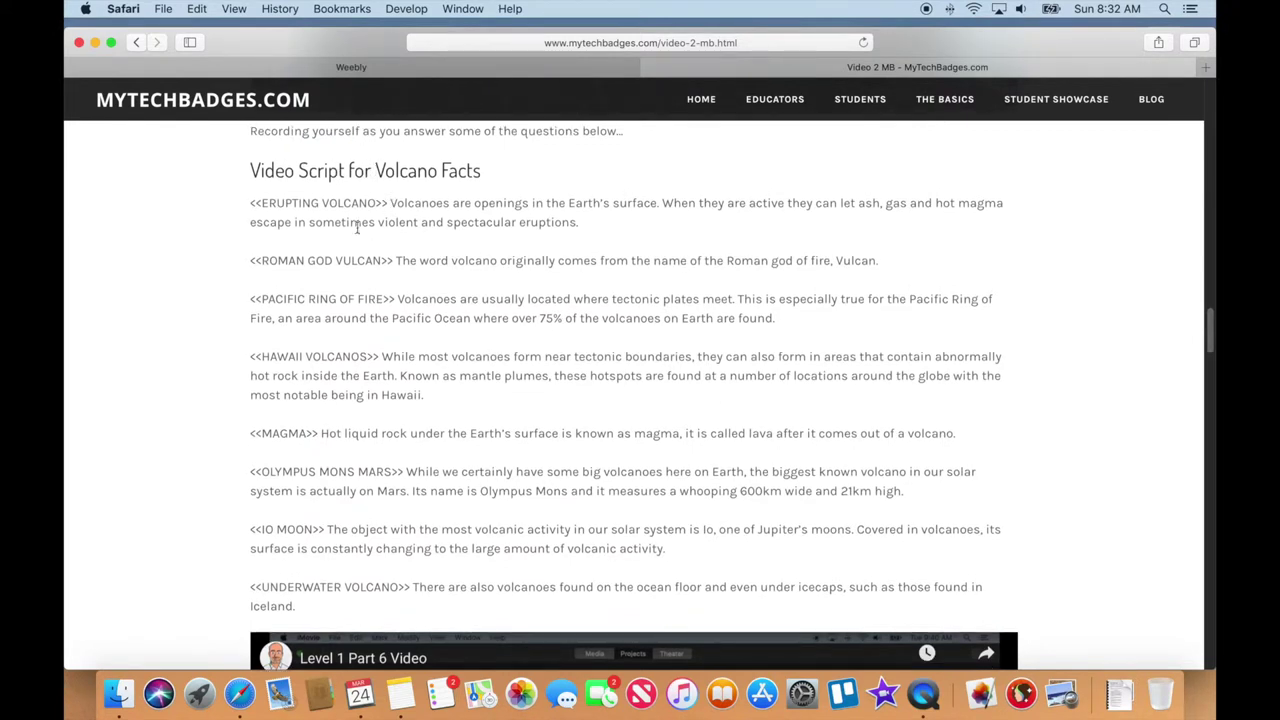
scroll(374, 262, down, 1)
scroll(374, 262, down, 1)
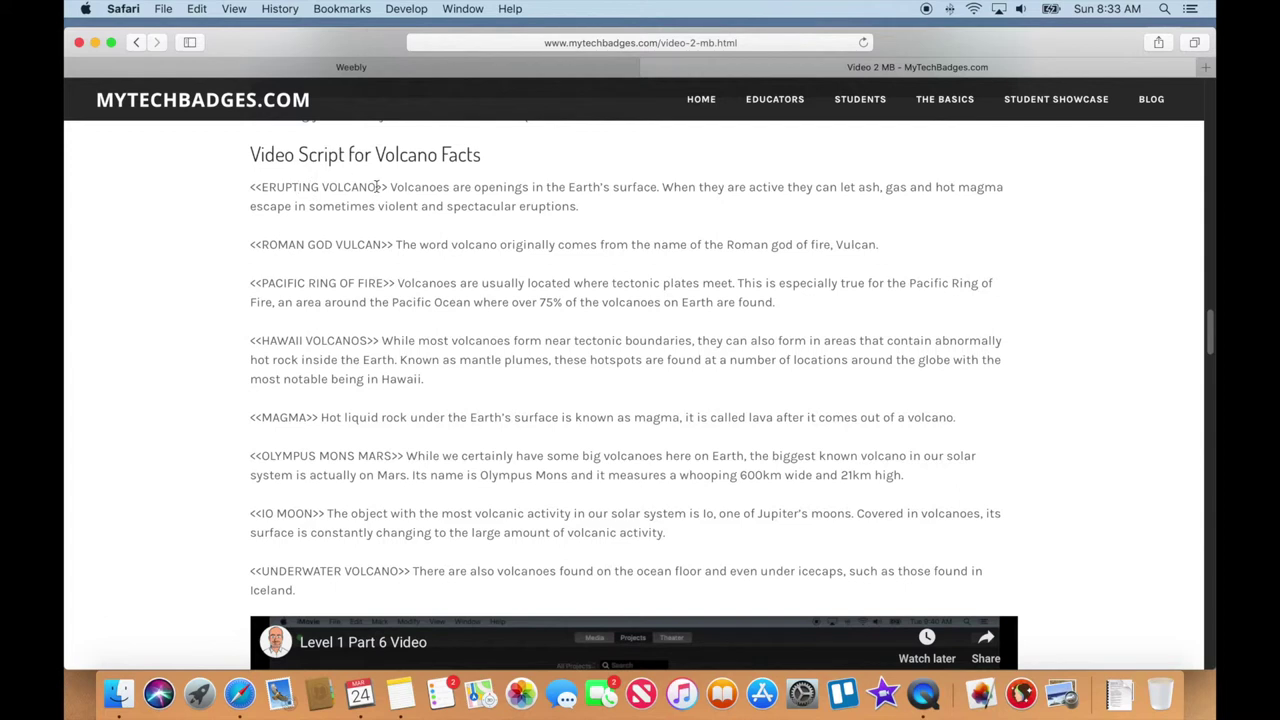
drag(387, 188, 251, 188)
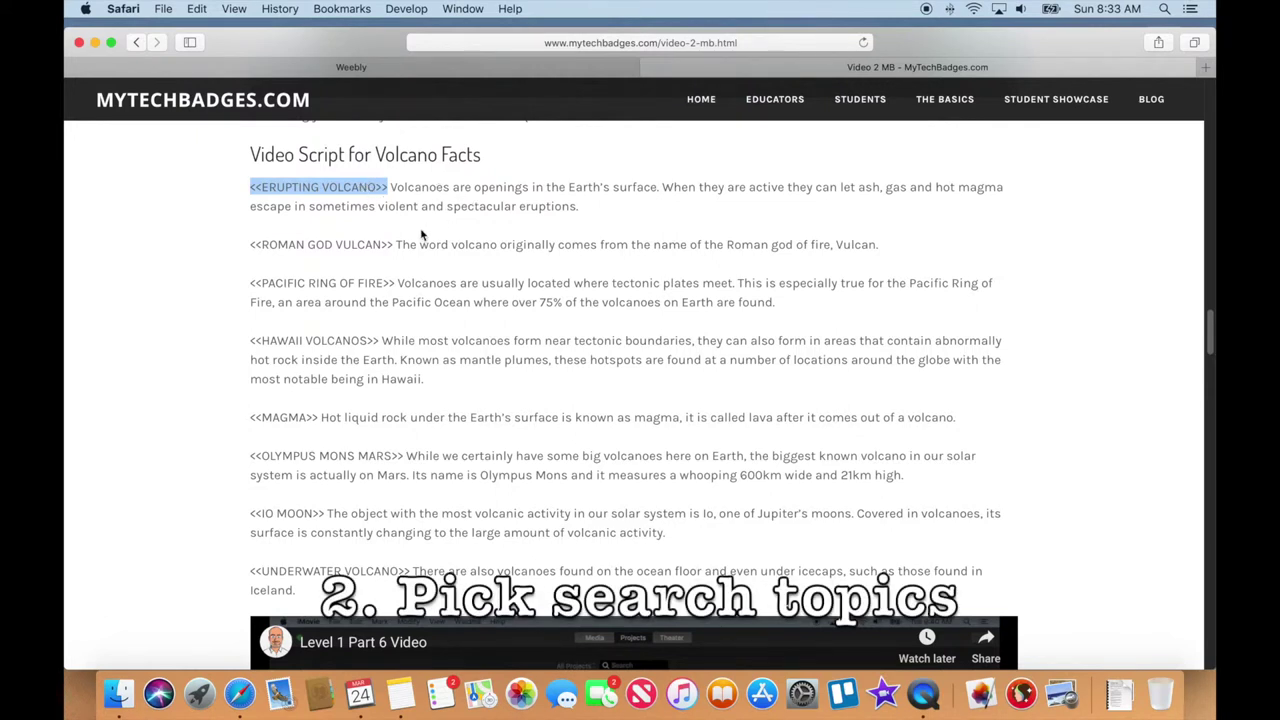
drag(393, 245, 250, 247)
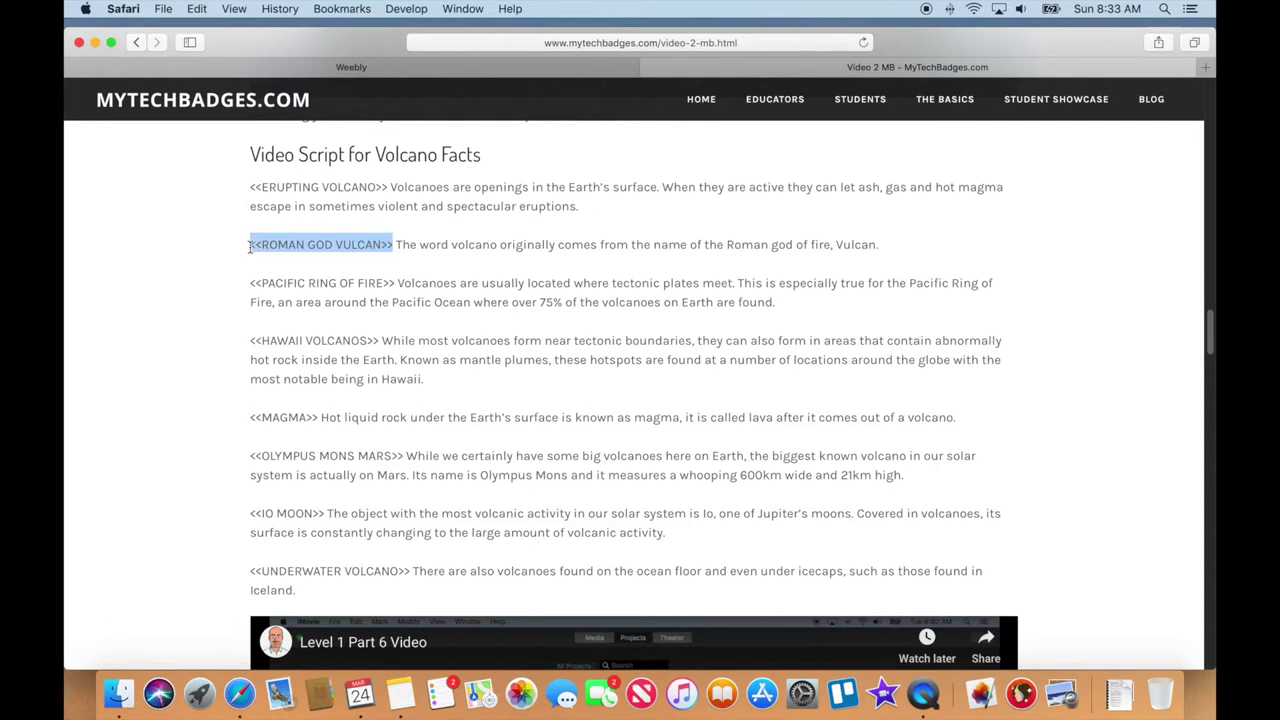
click(418, 289)
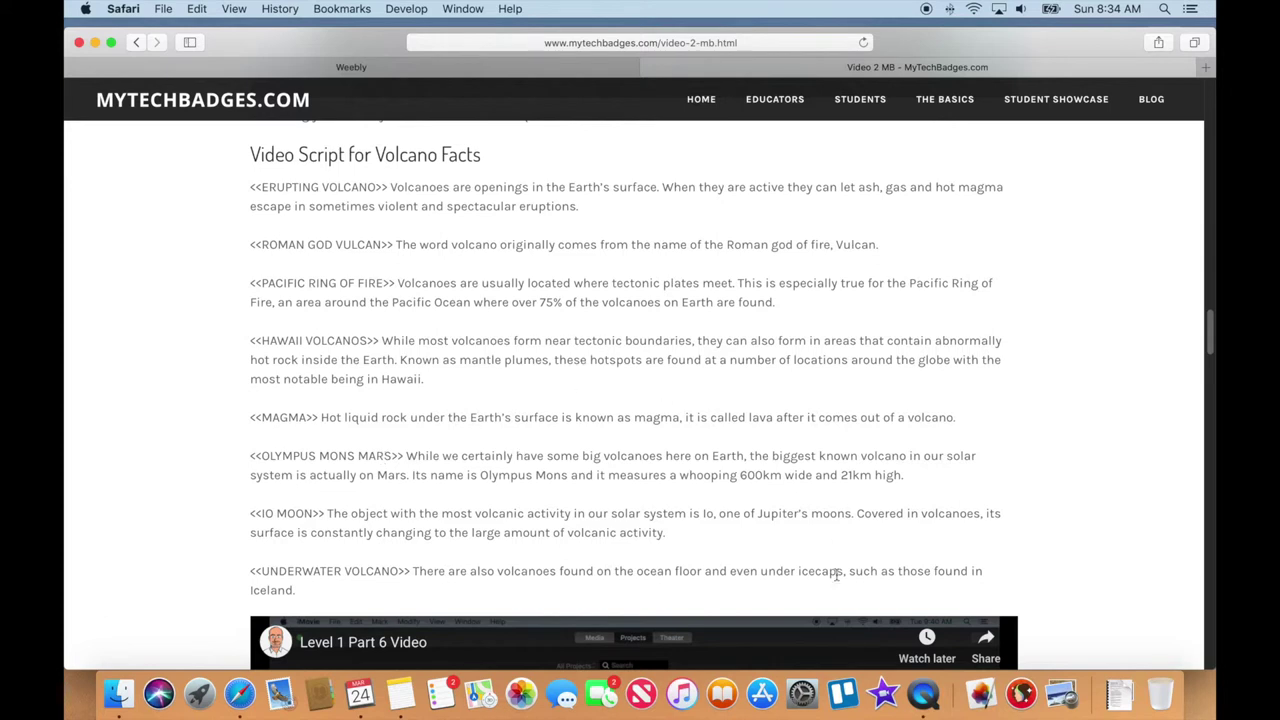
click(884, 700)
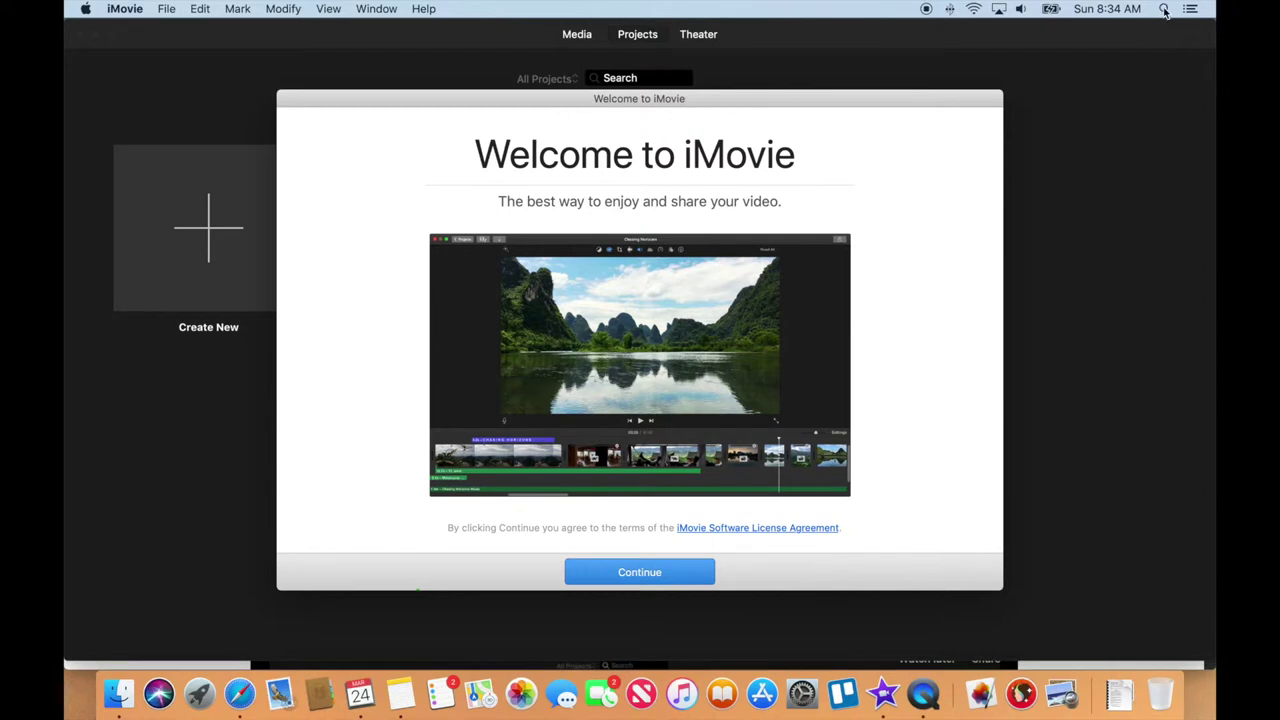
- Dismiss both Welcome to iMovie pages to reach the Projects browser
click(667, 575)
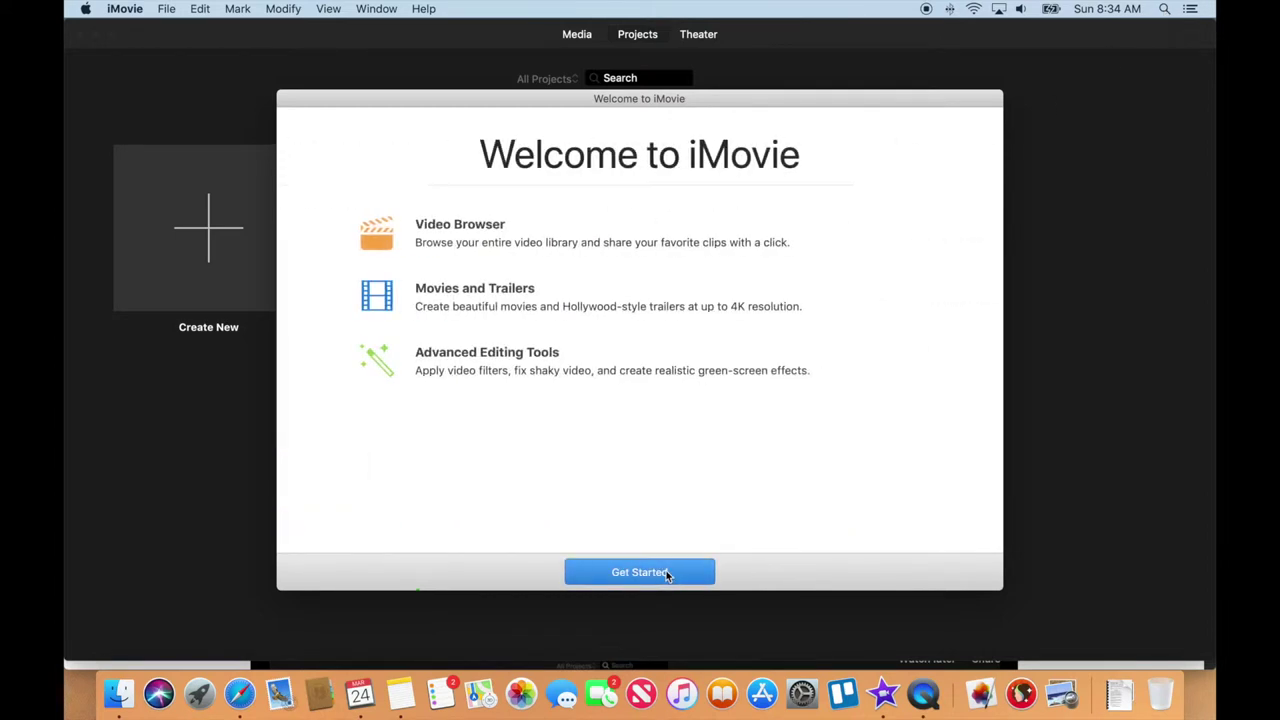
click(665, 574)
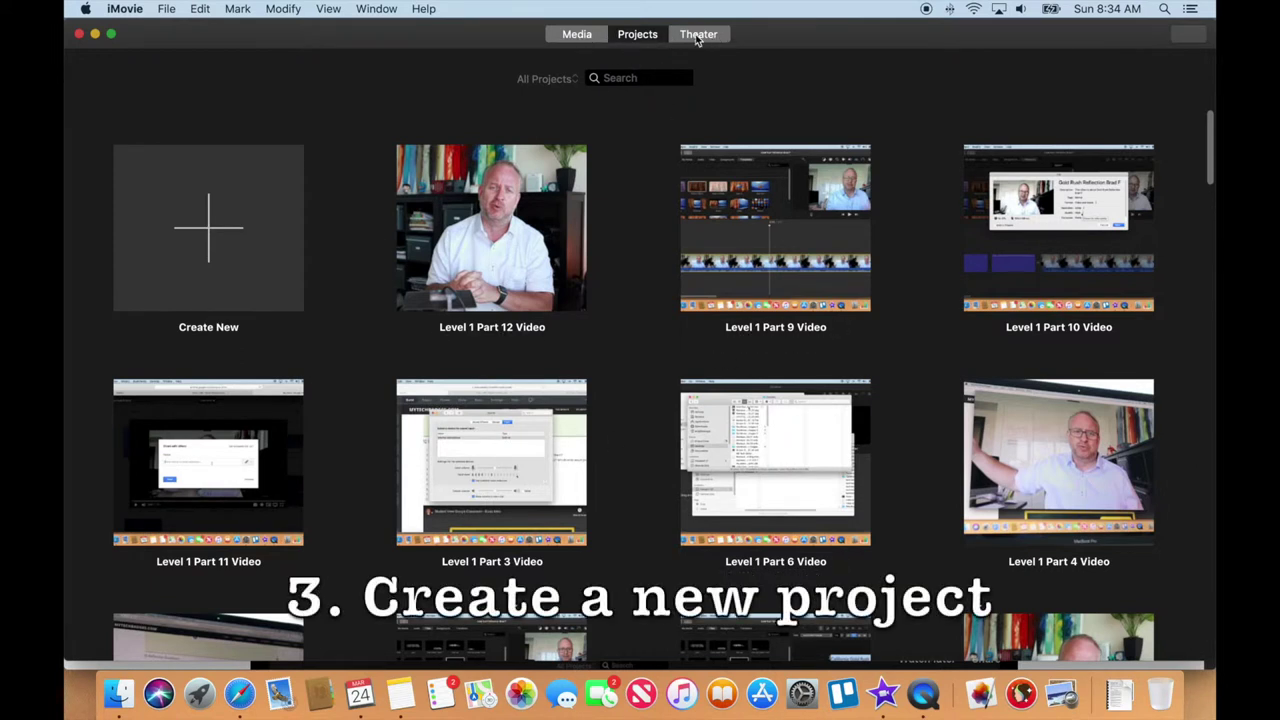
- Create a new Movie project and focus its empty timeline
click(234, 216)
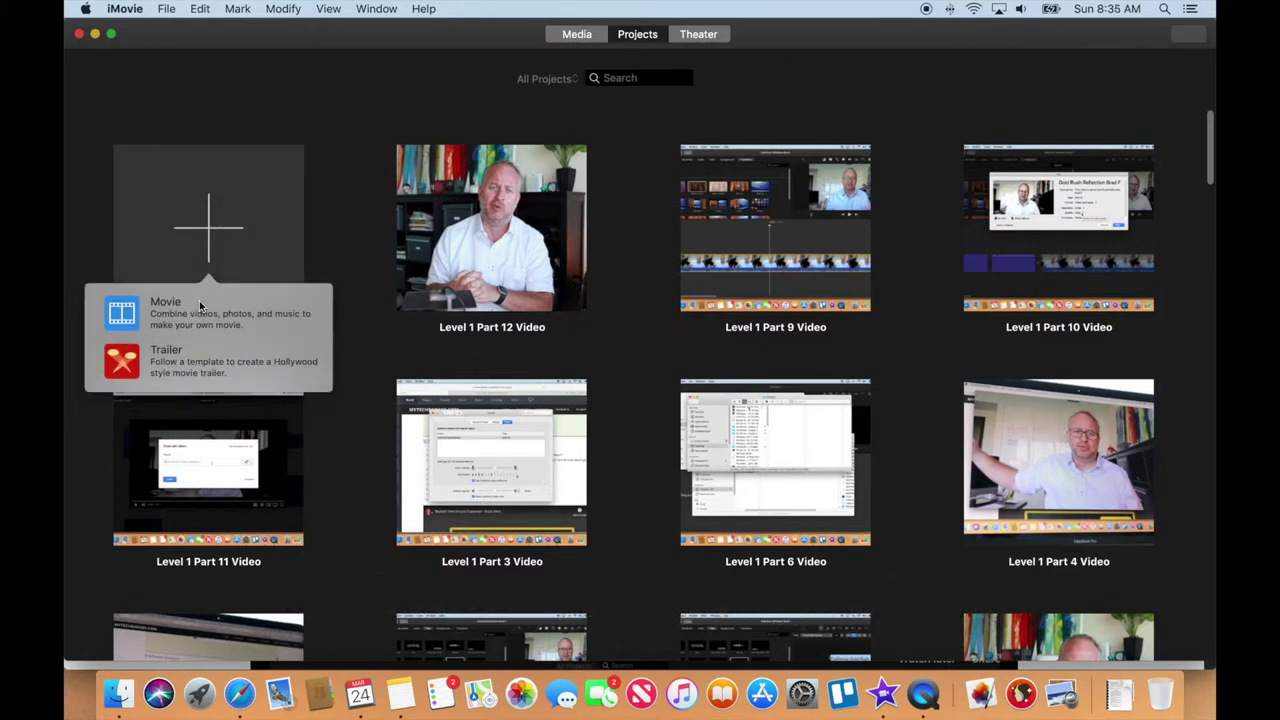
click(166, 316)
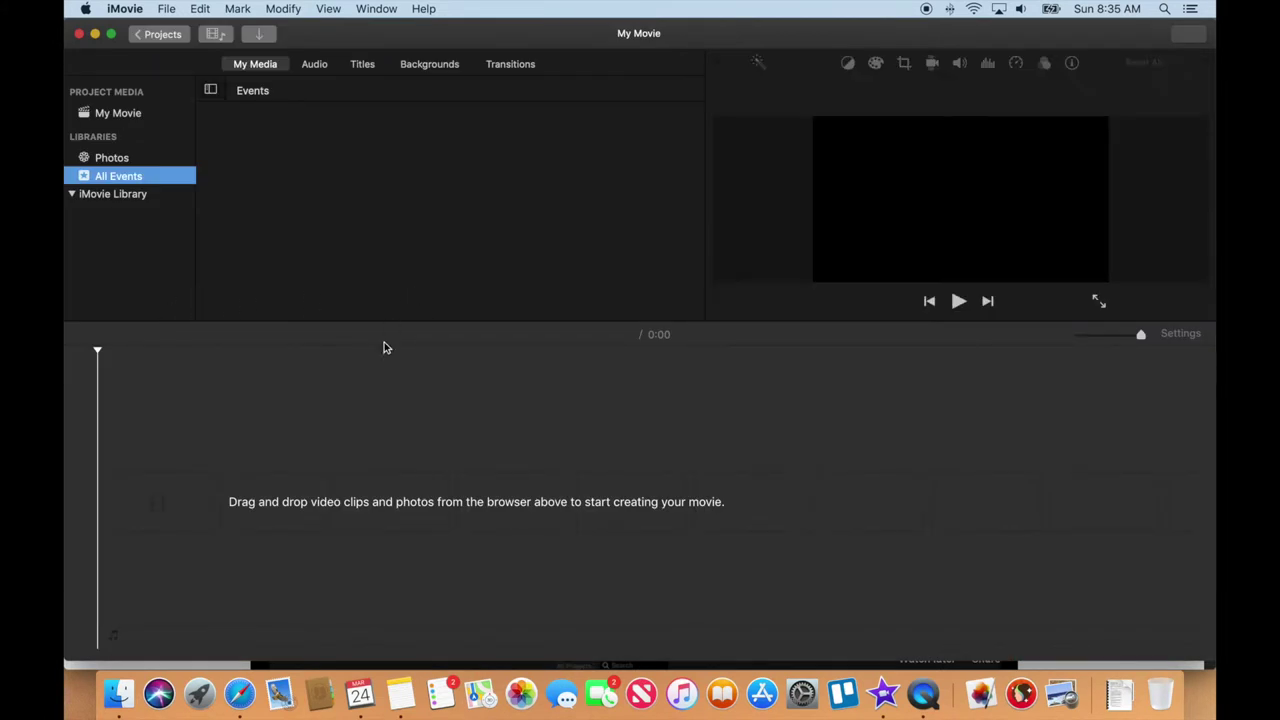
click(365, 376)
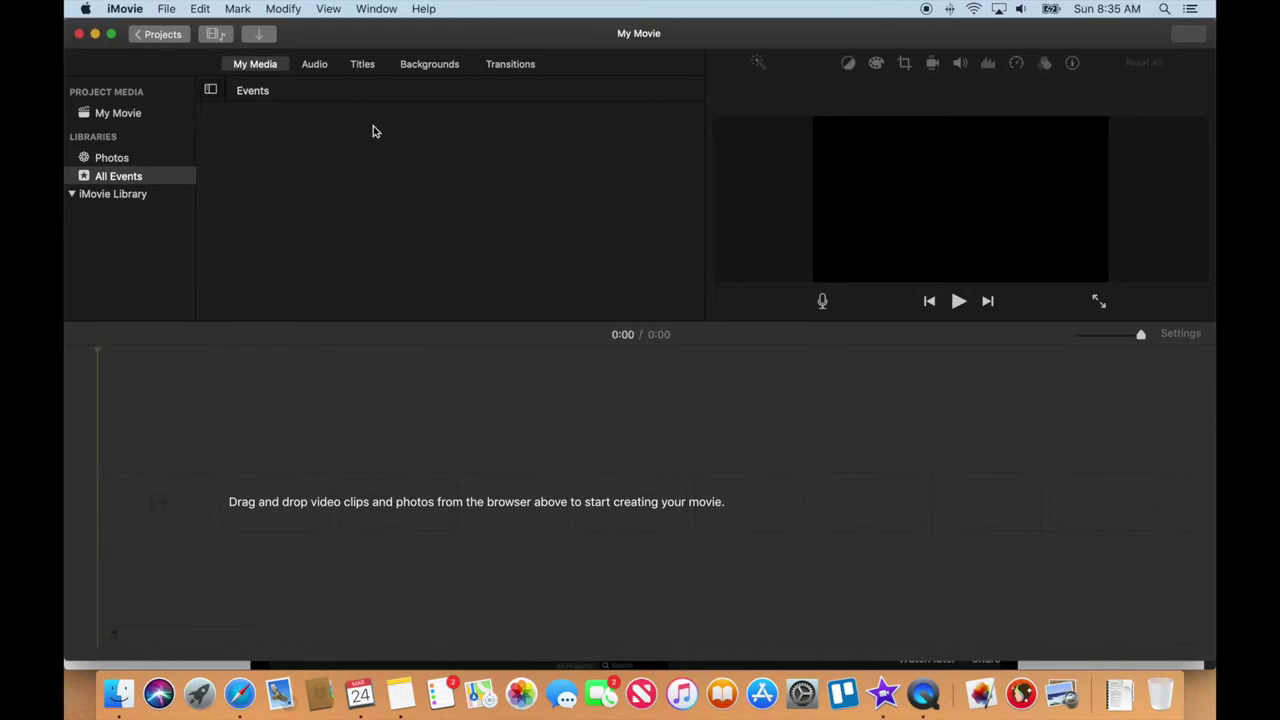
- Add a Centered title to the timeline and select 'Volcano Facts' in Safari's script heading
click(365, 65)
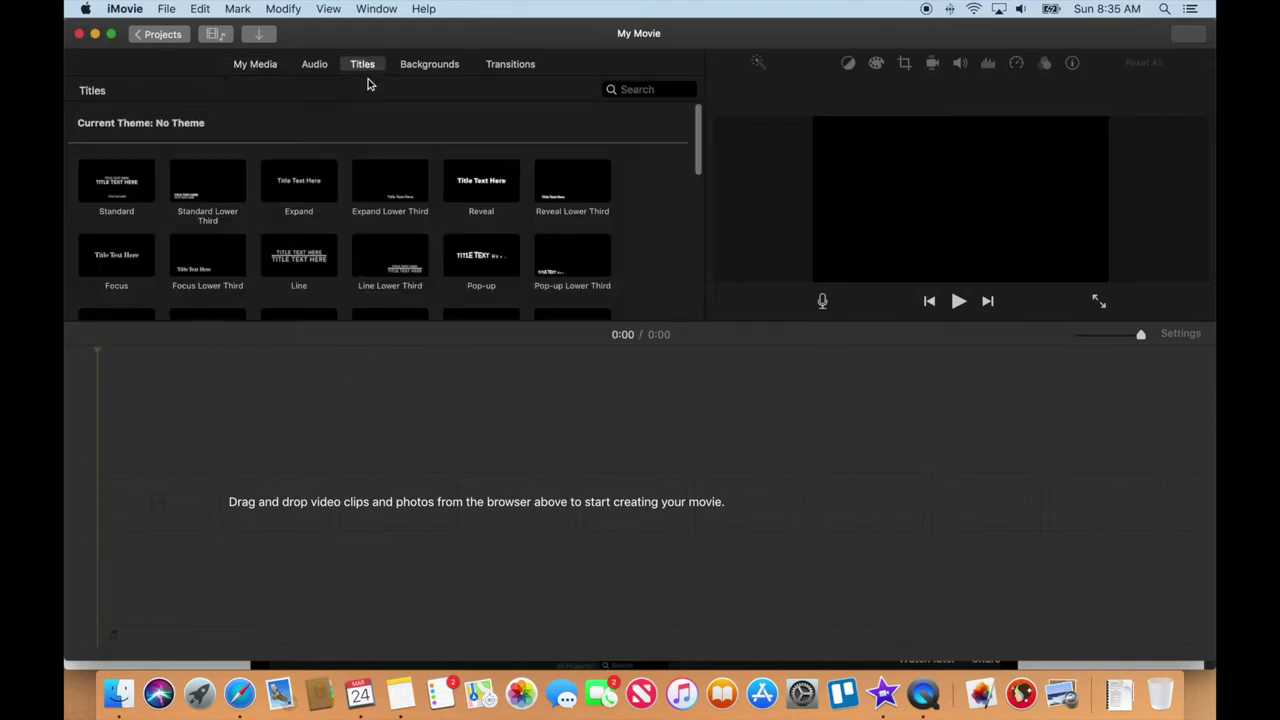
scroll(486, 250, down, 3)
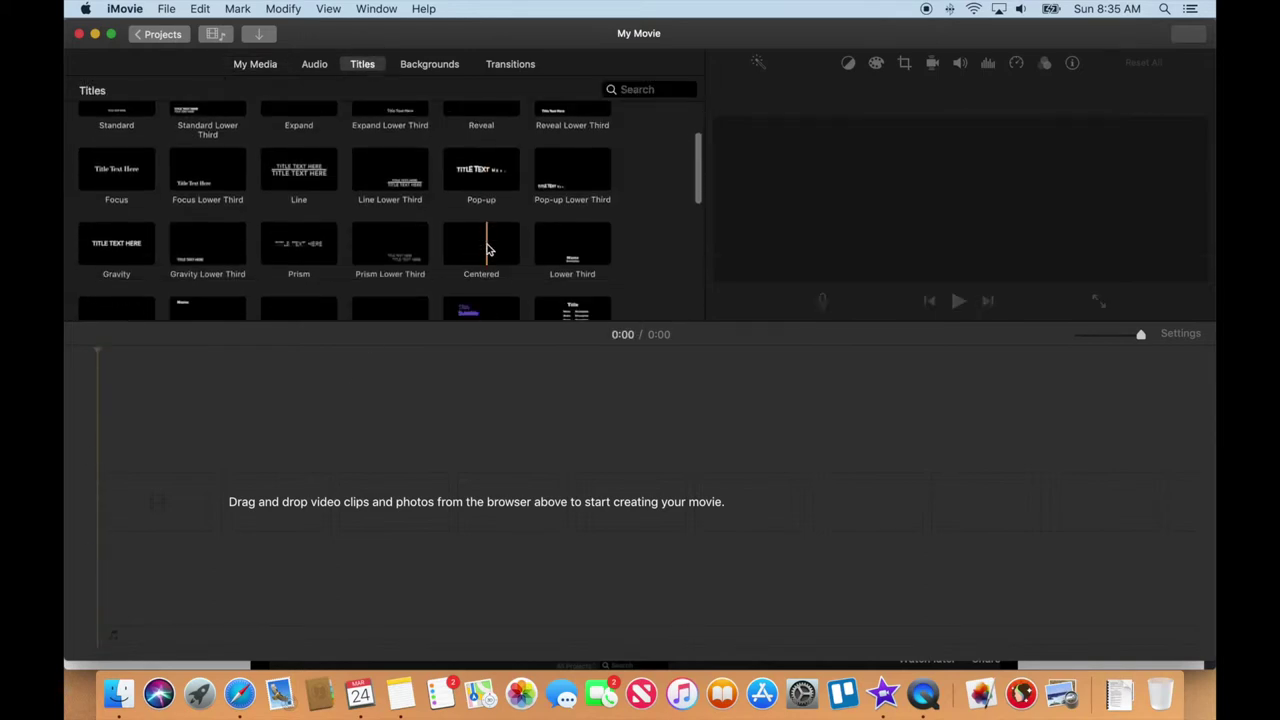
click(481, 246)
drag(481, 246, 349, 486)
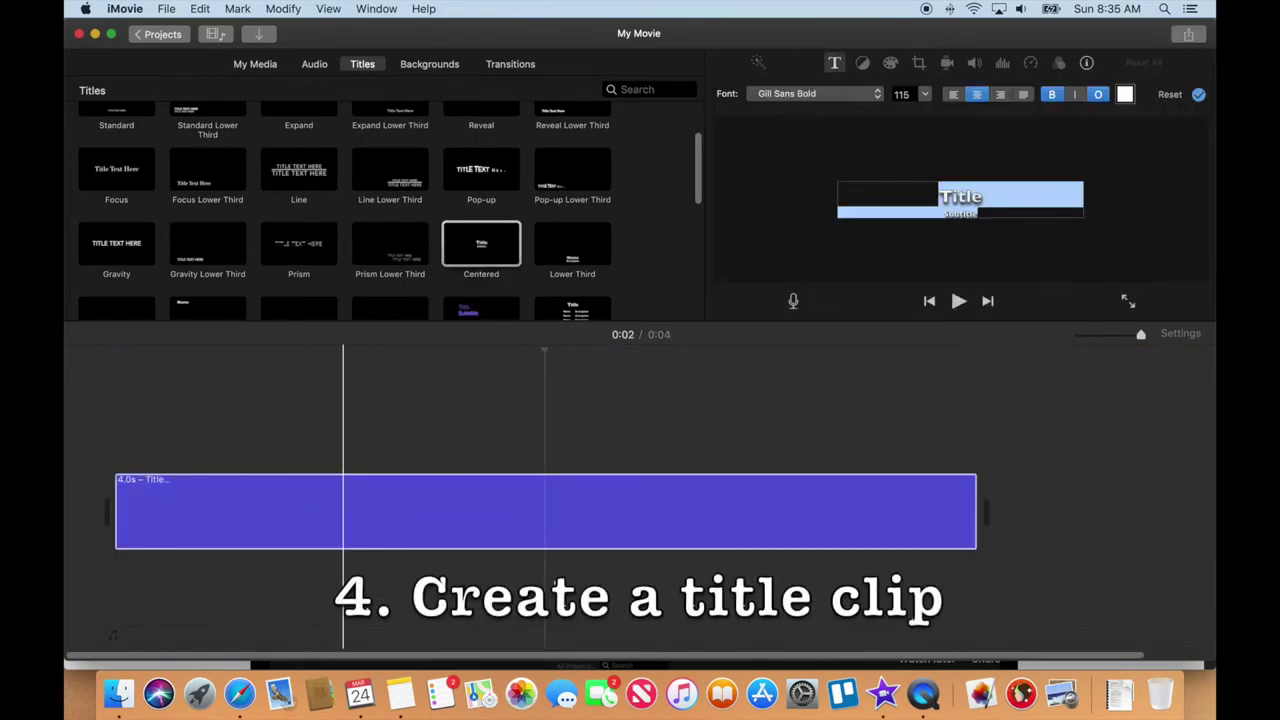
click(242, 694)
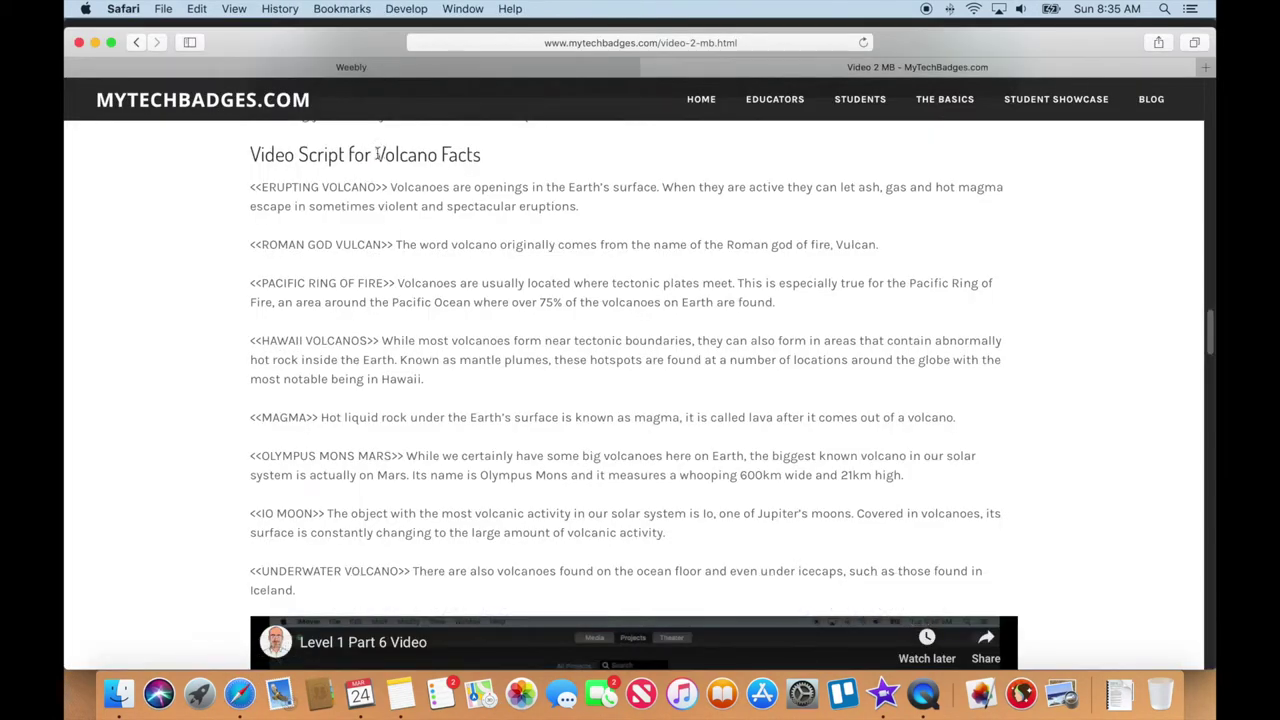
drag(478, 155, 374, 155)
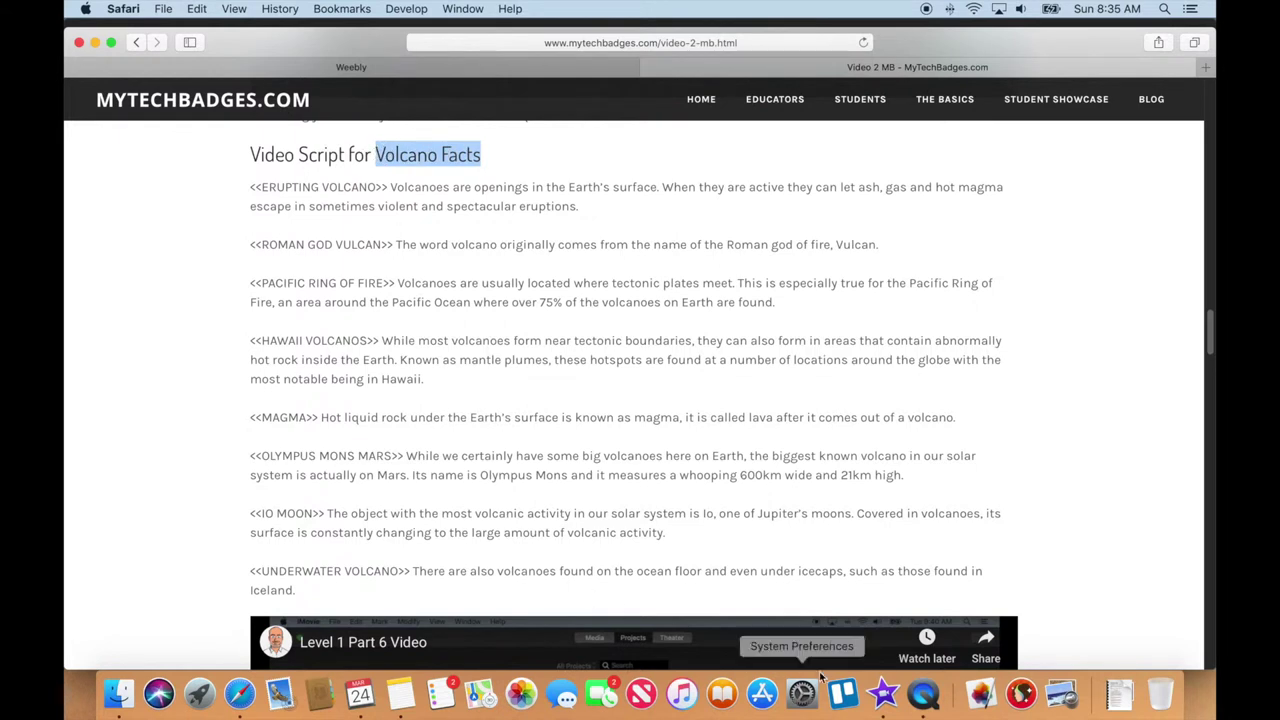
- Enter 'Volcano Facts' in the Centered title, set Avenir Next Medium at size 115, and apply
click(887, 700)
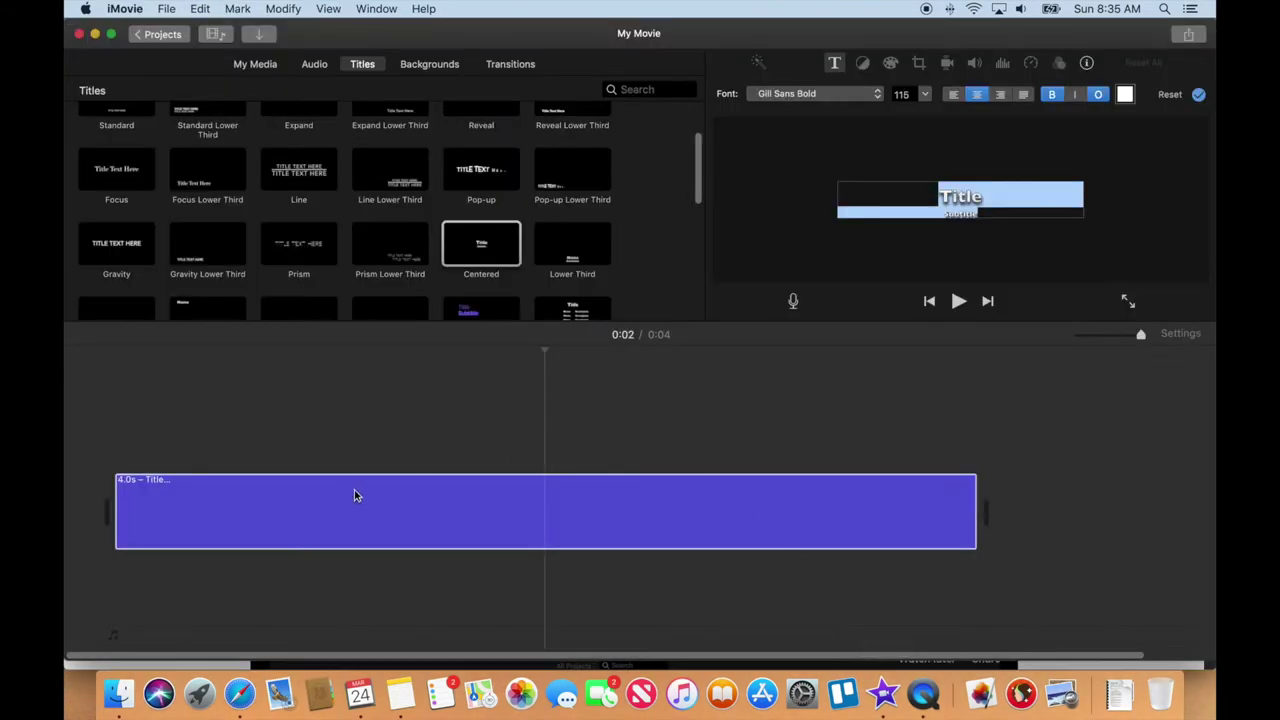
text(V)
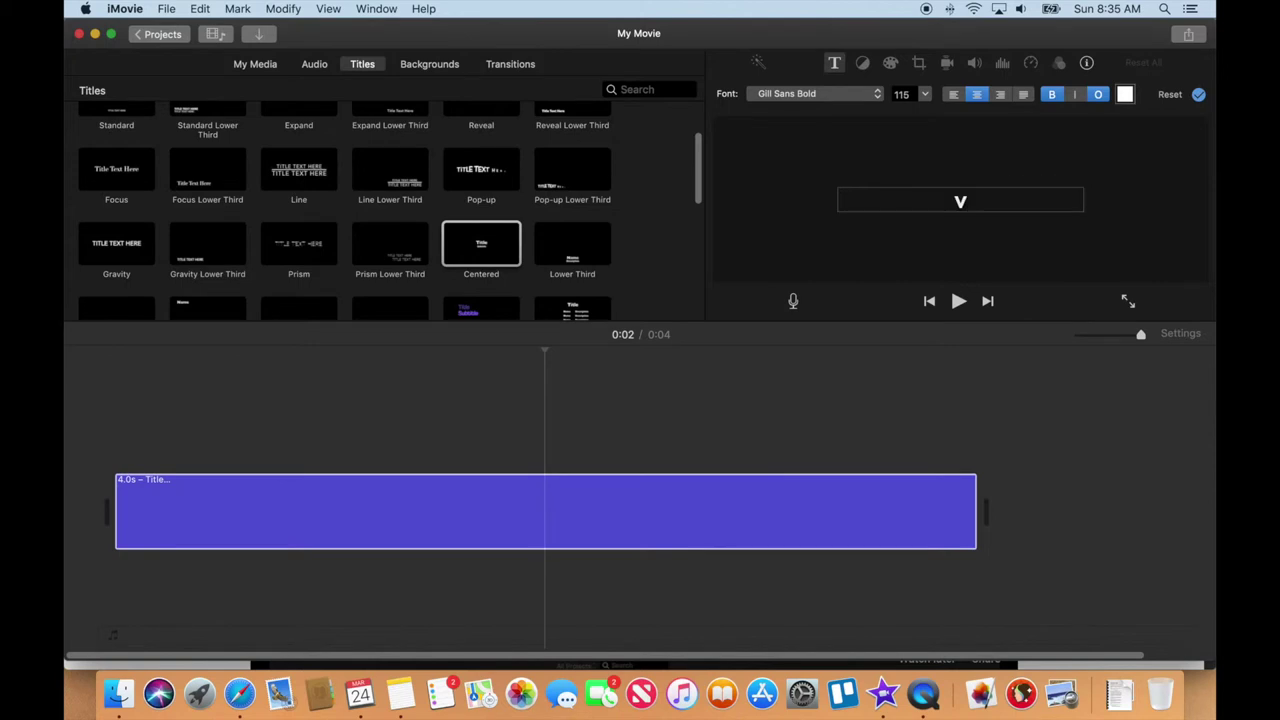
text(olcano Facts)
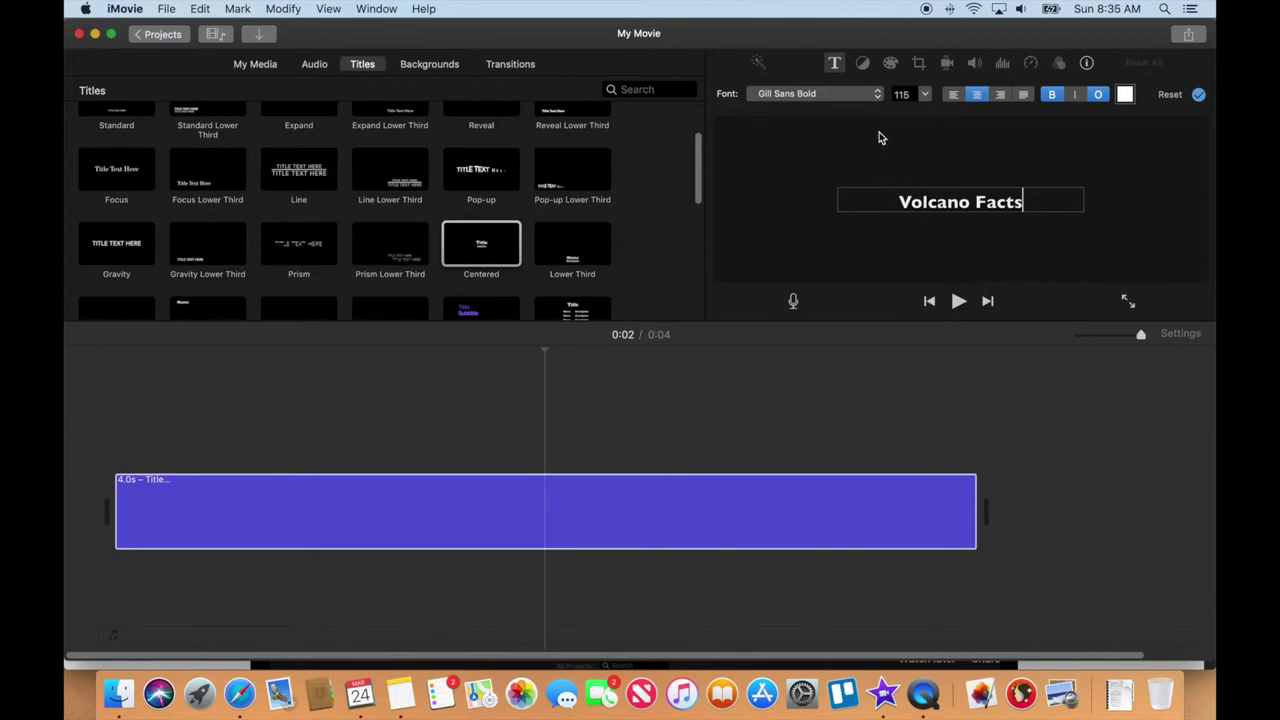
click(831, 96)
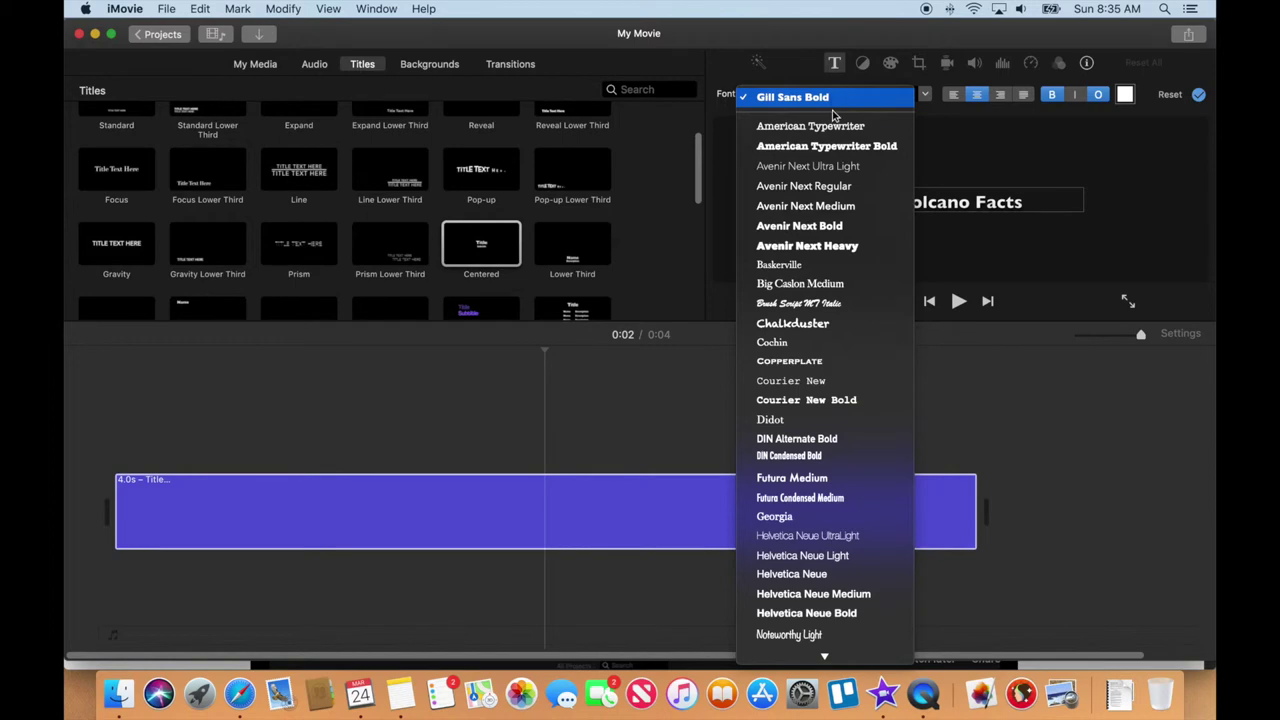
click(842, 188)
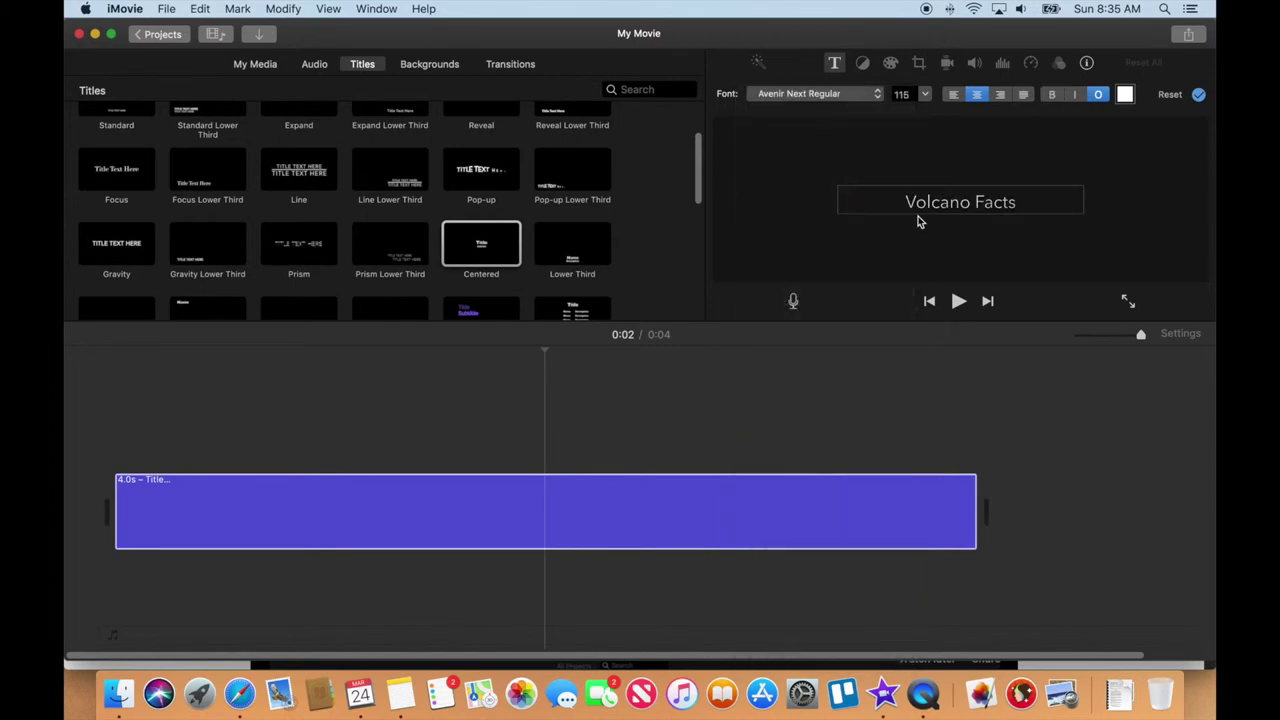
click(1098, 96)
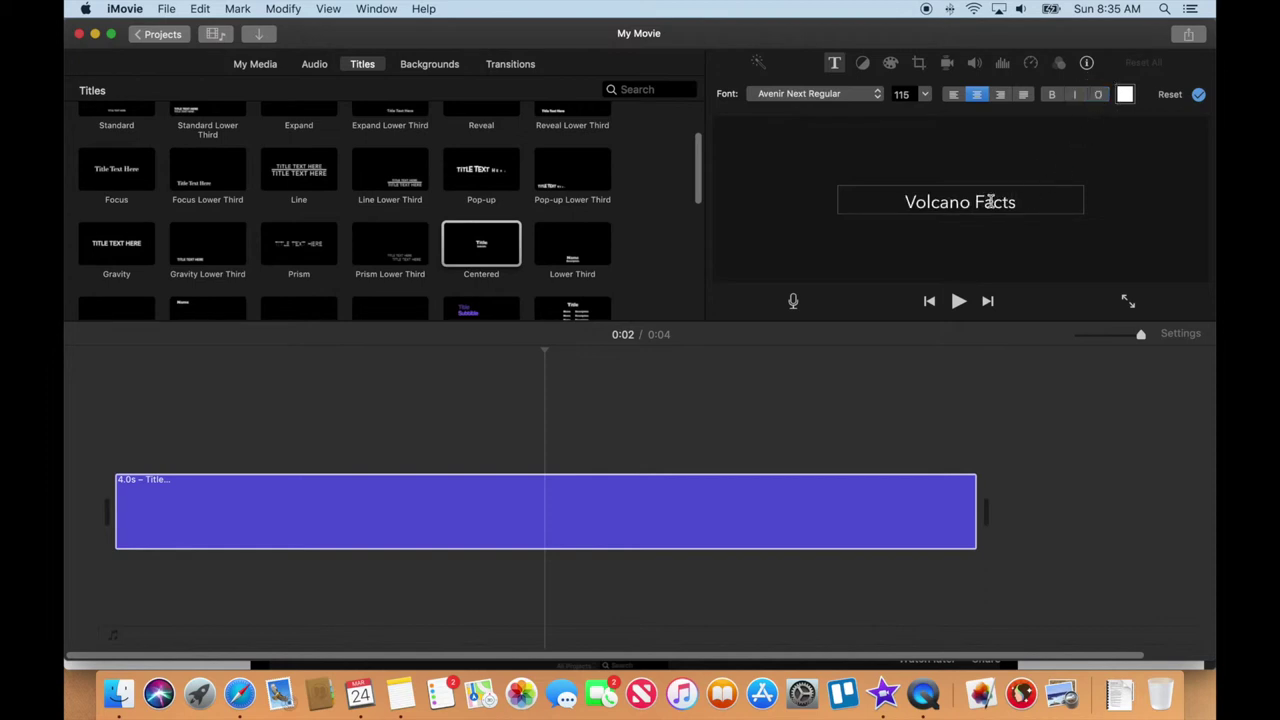
click(1097, 96)
click(929, 194)
click(840, 97)
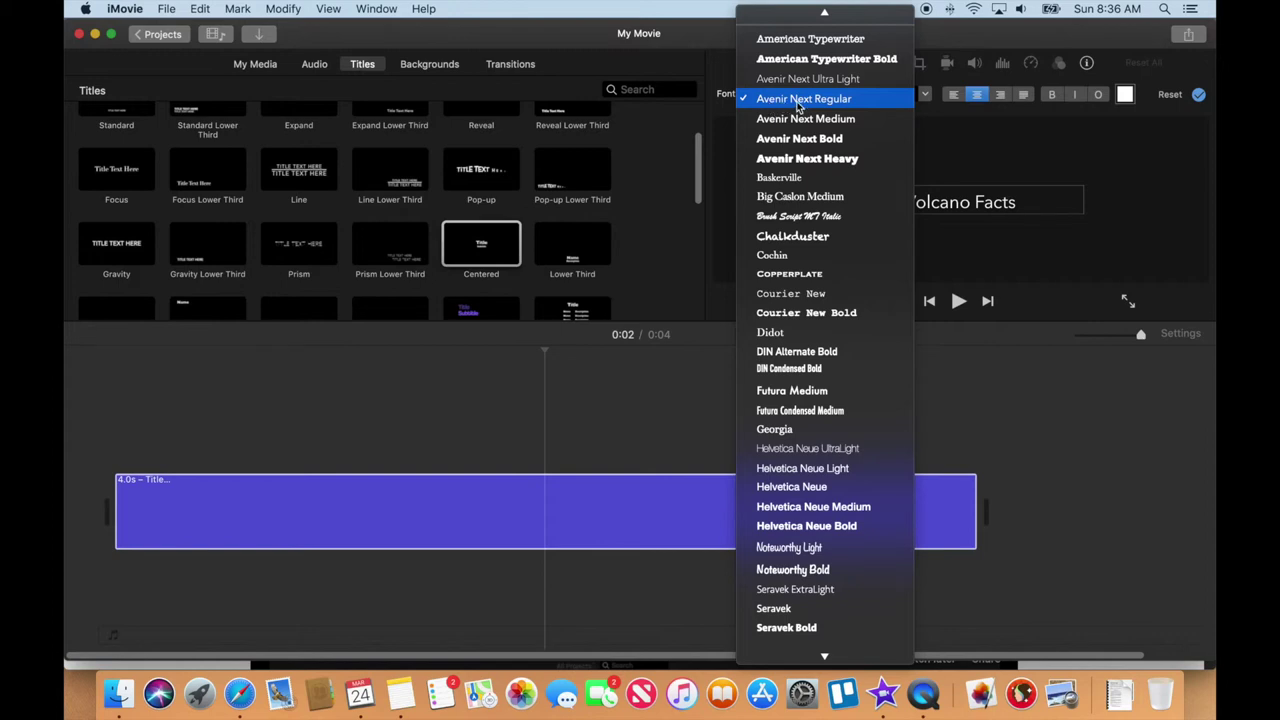
click(850, 119)
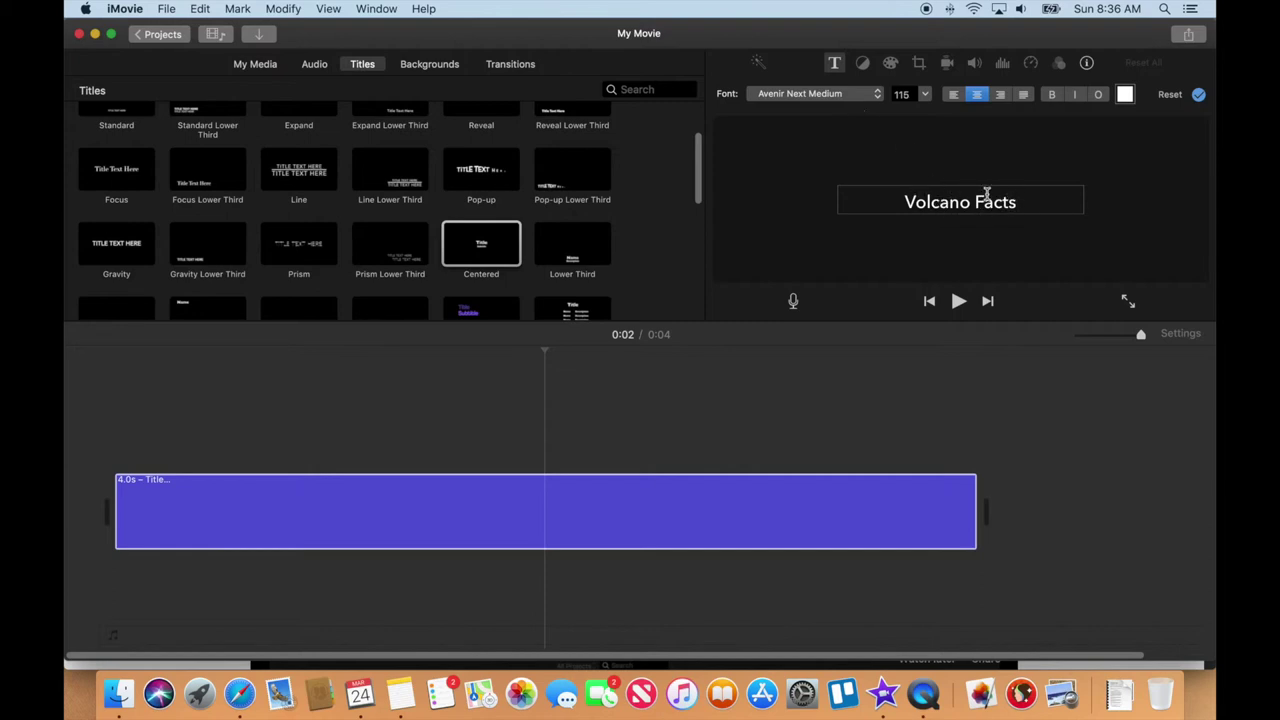
click(1198, 94)
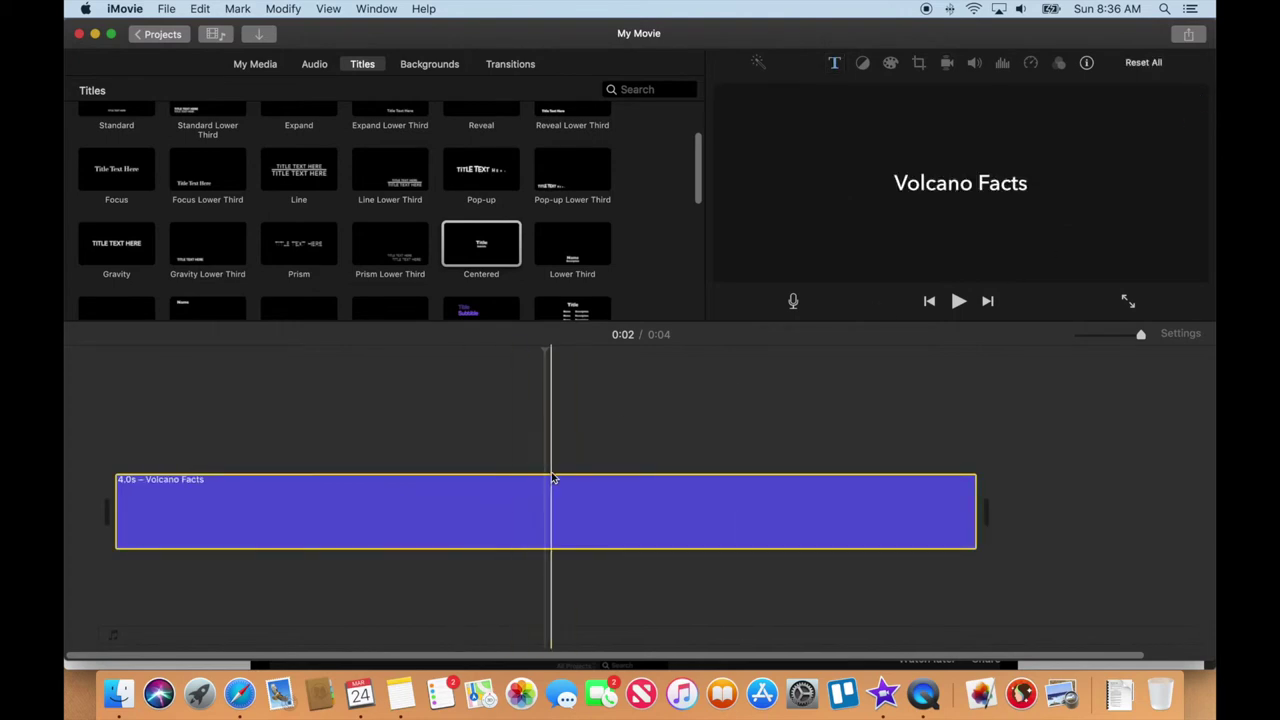
click(638, 484)
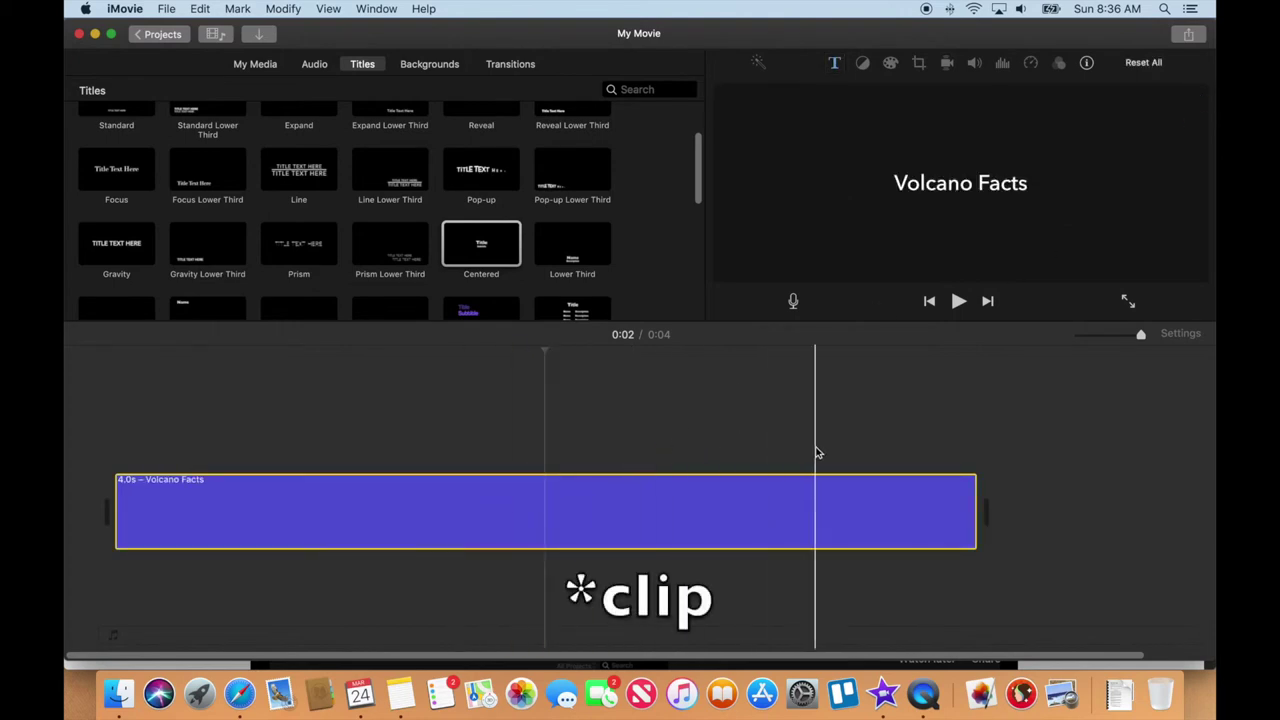
scroll(492, 220, down, 5)
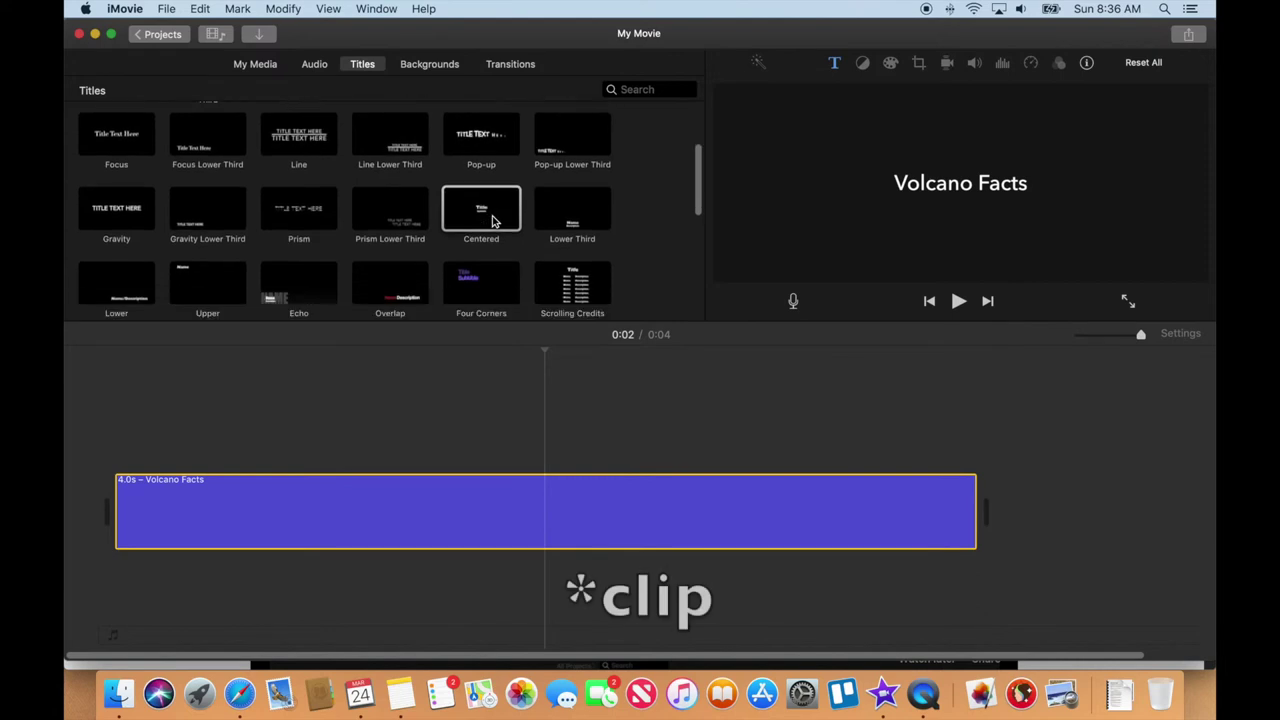
scroll(490, 220, down, 5)
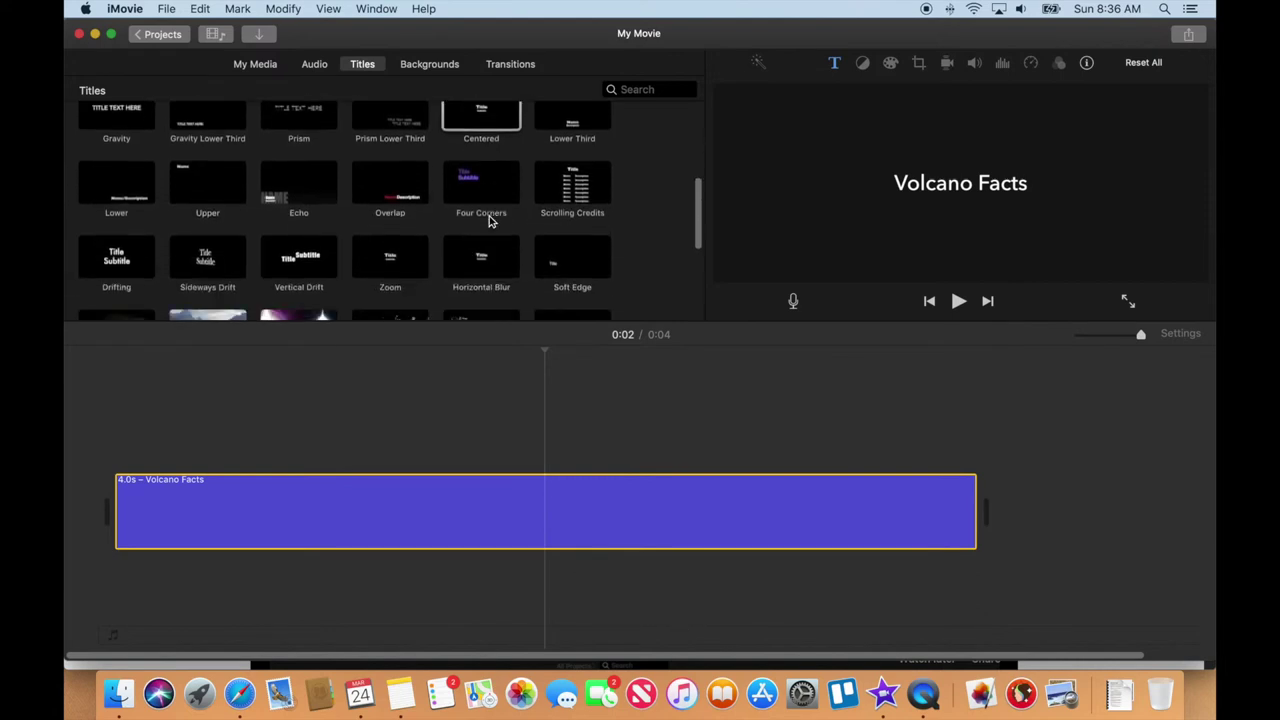
scroll(490, 220, down, 2)
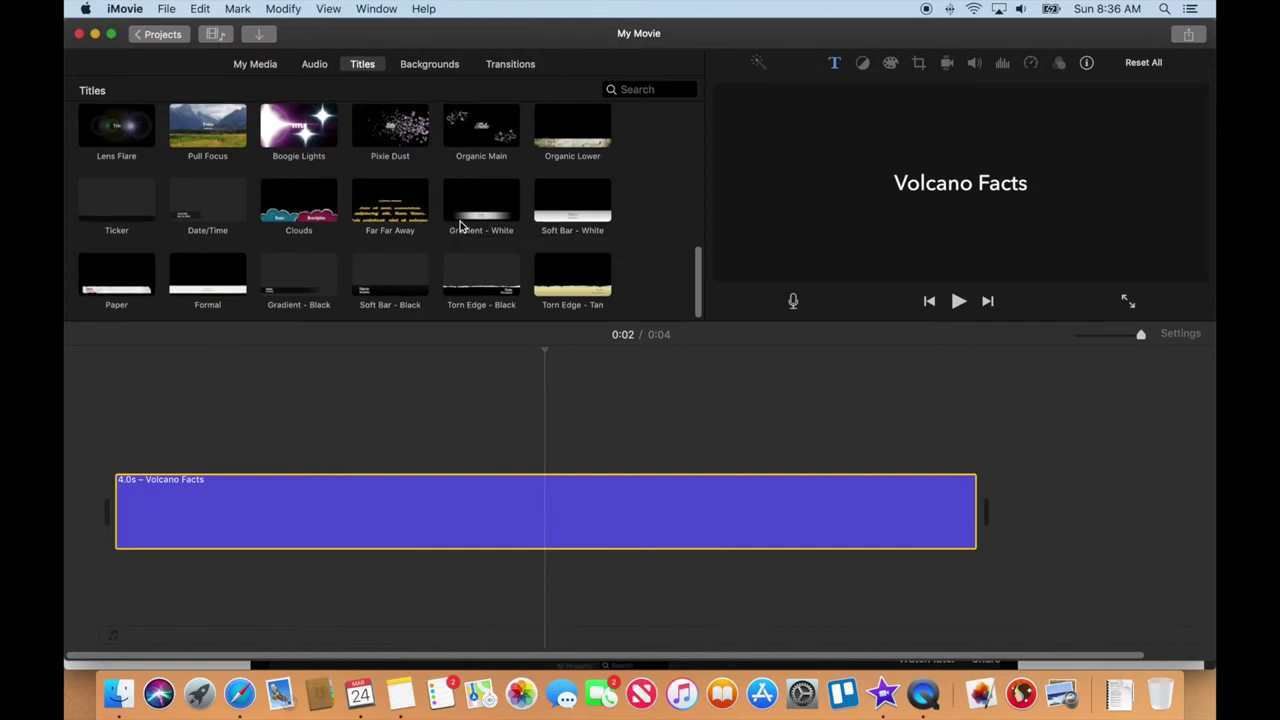
scroll(461, 227, up, 1)
scroll(461, 227, up, 3)
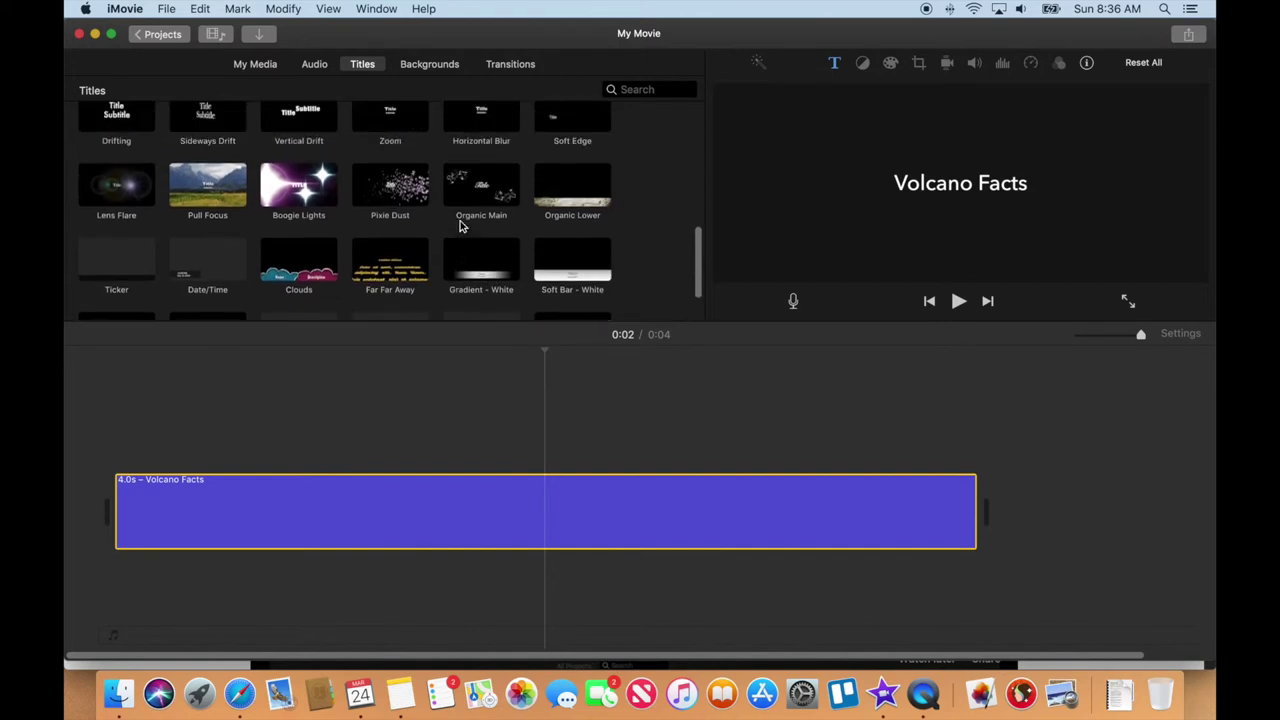
scroll(461, 227, up, 4)
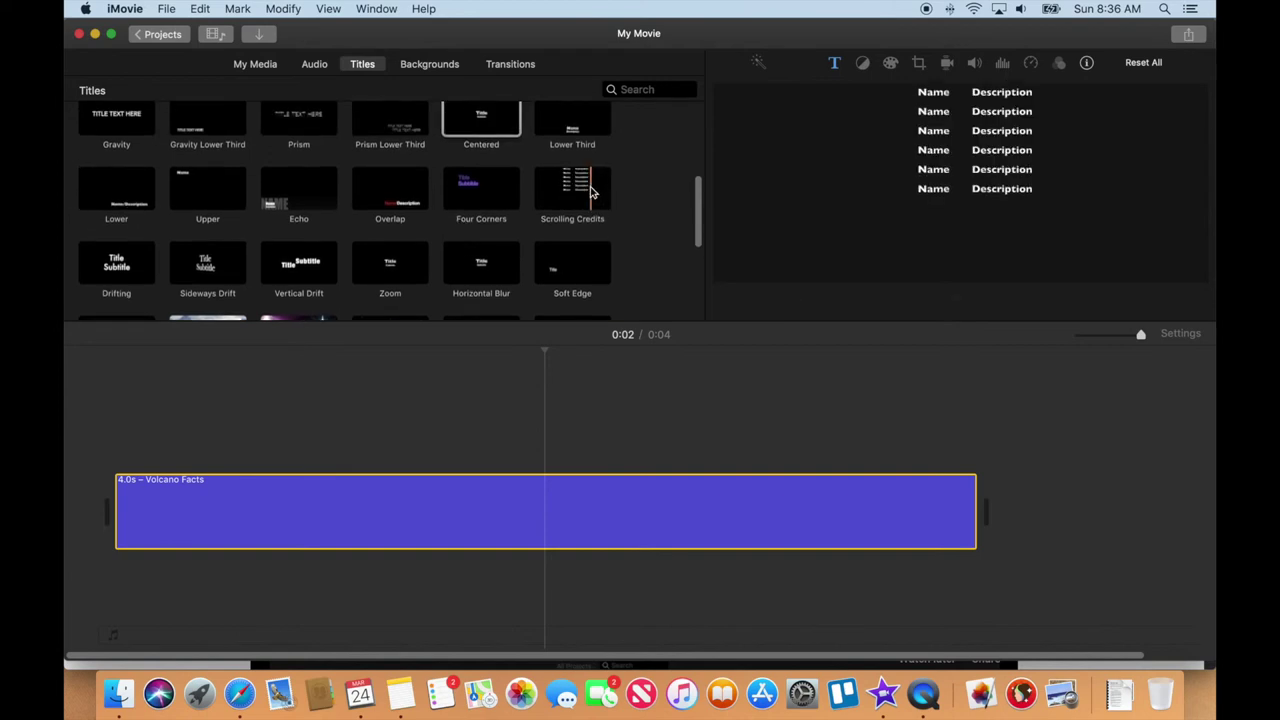
scroll(575, 196, up, 1)
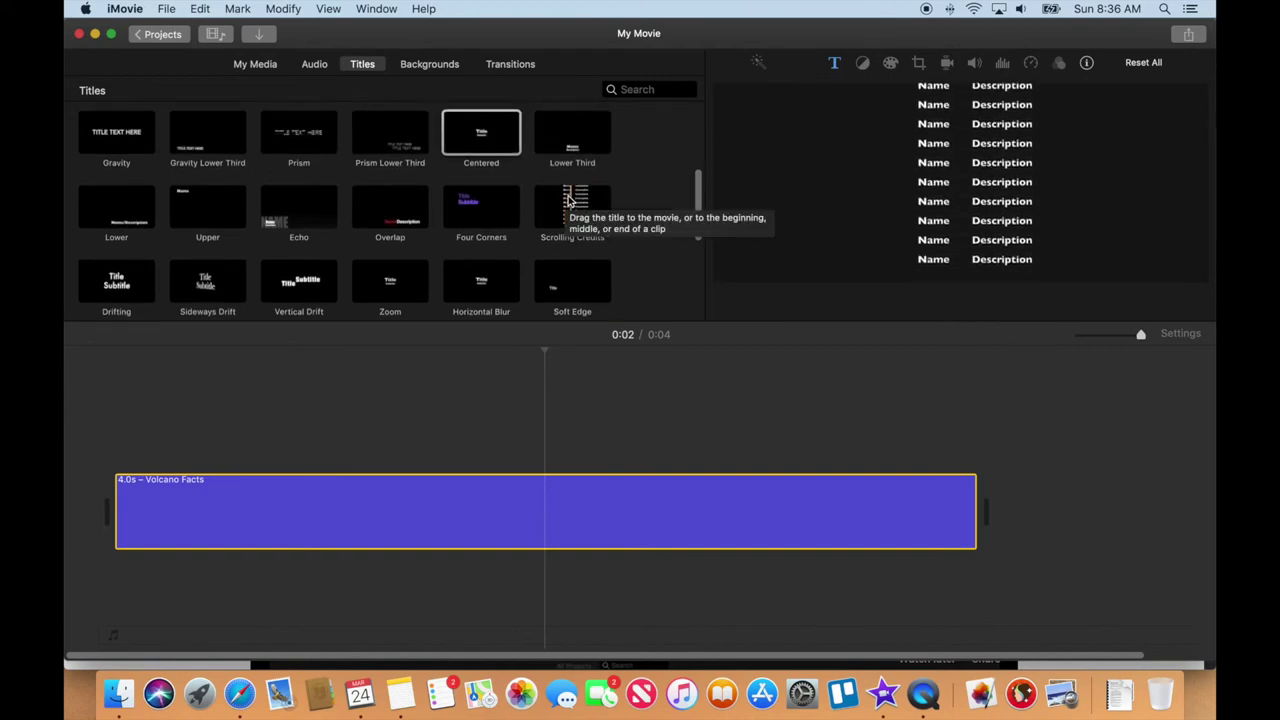
scroll(567, 199, up, 1)
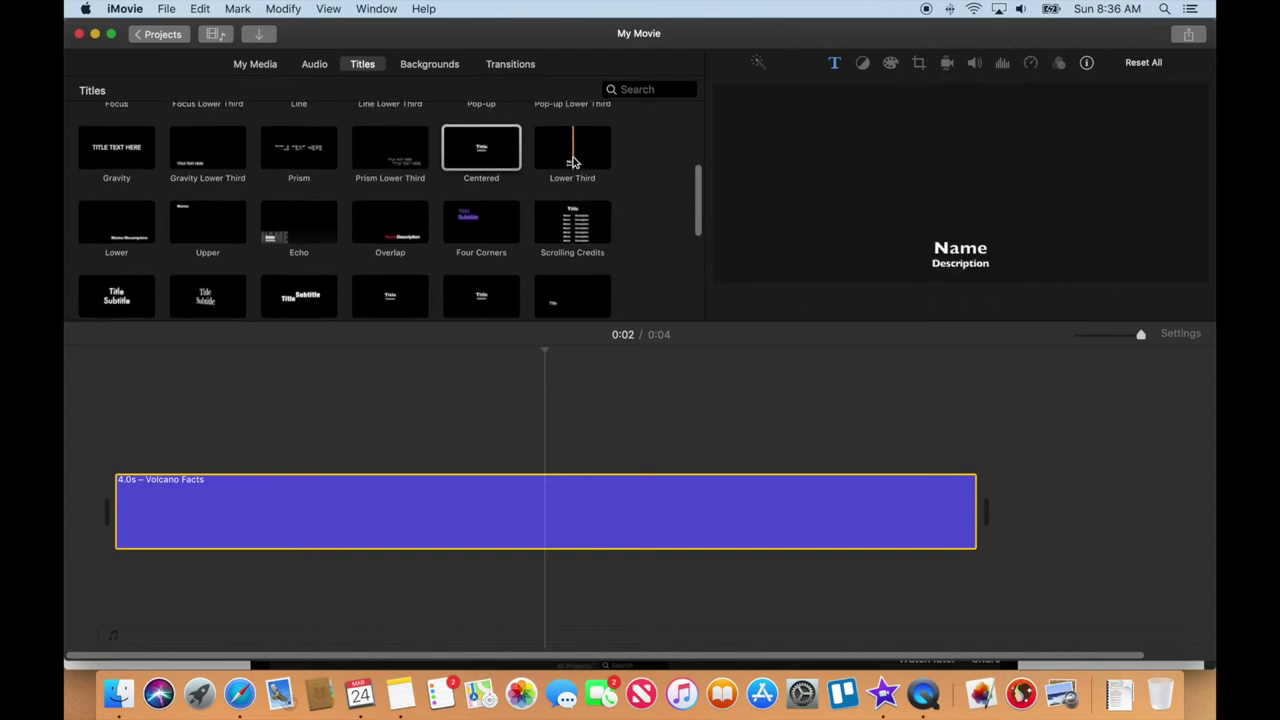
scroll(576, 160, up, 5)
scroll(570, 165, up, 2)
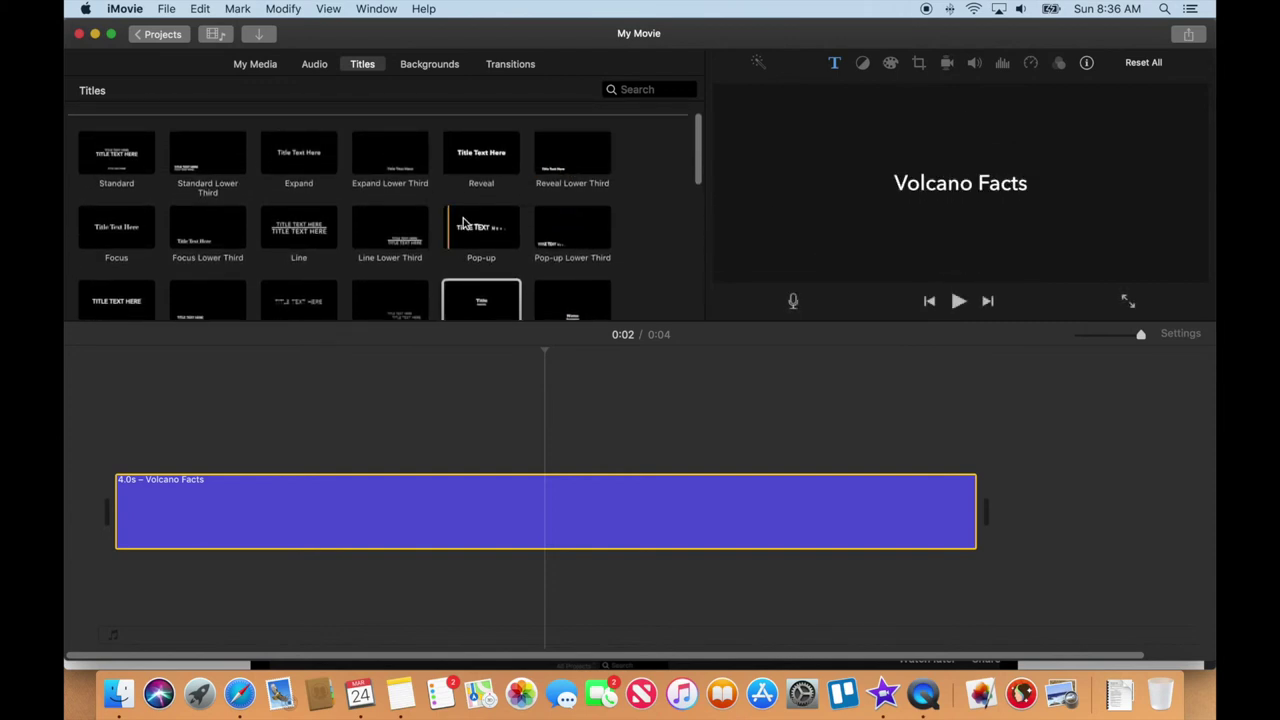
scroll(523, 243, down, 5)
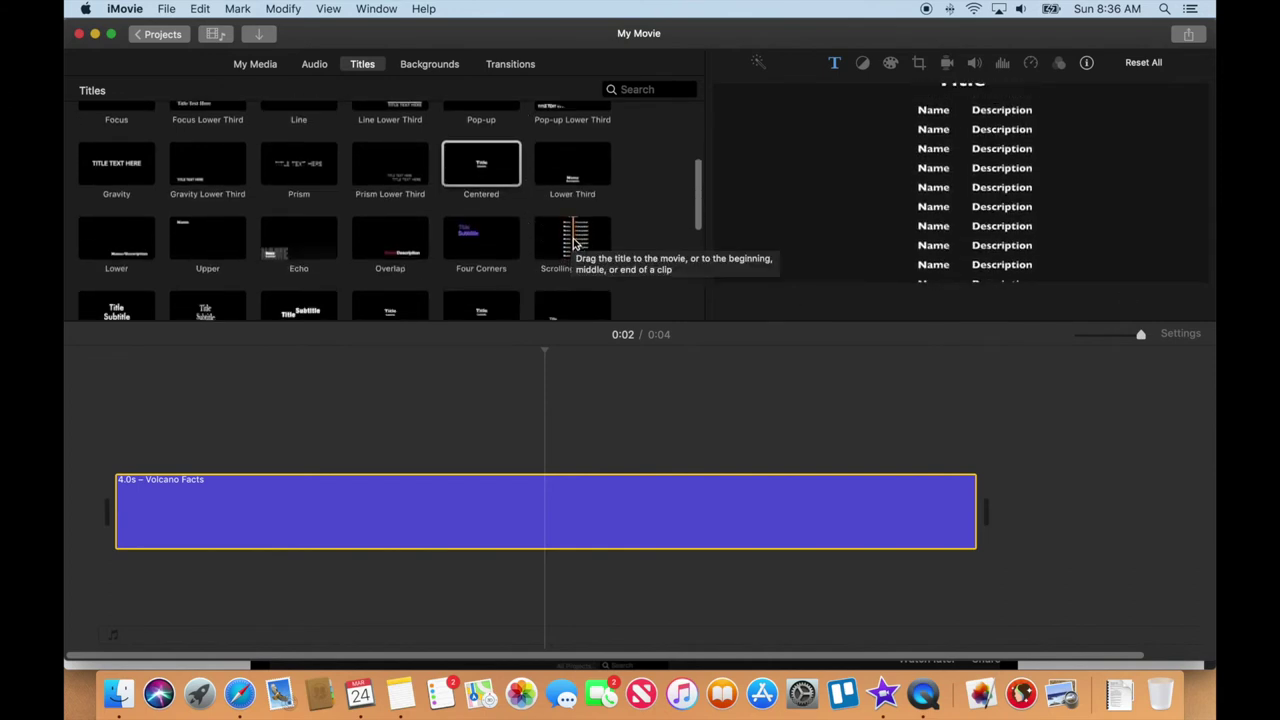
- Add a Scrolling Credits clip after Volcano Facts and change its heading to 'Photos Used'
click(575, 241)
drag(575, 241, 1013, 491)
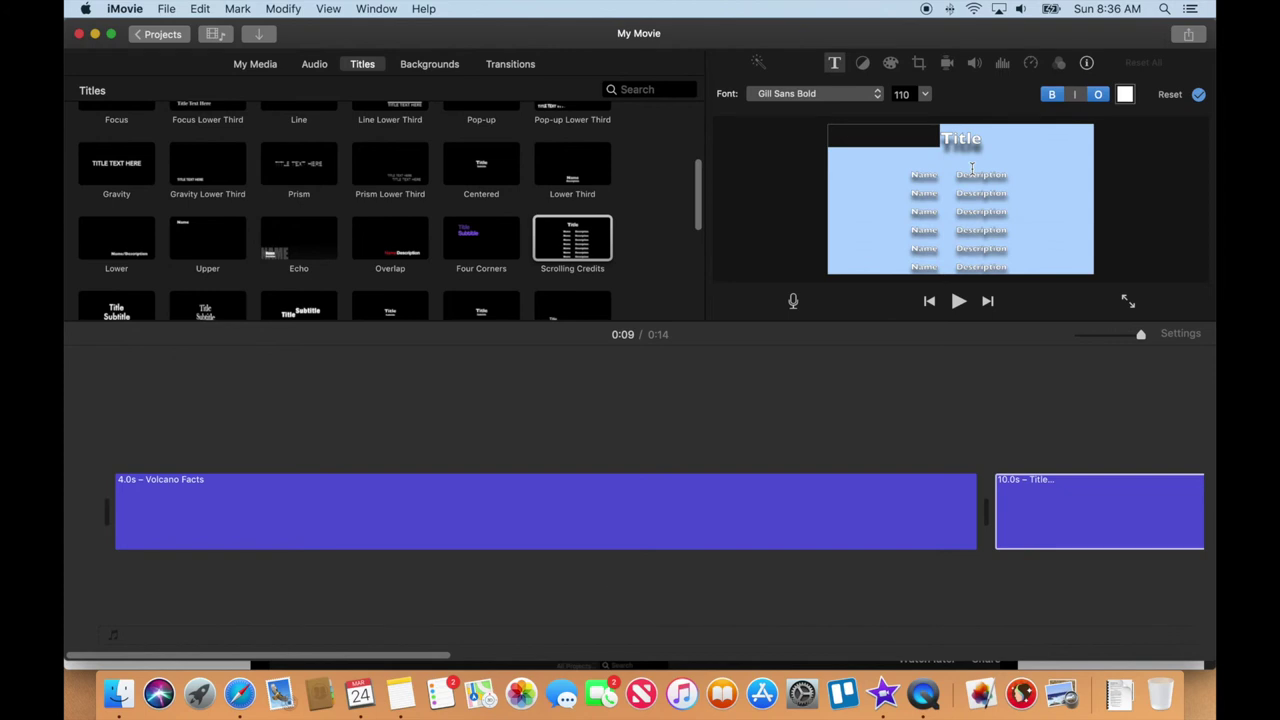
drag(986, 138, 936, 140)
text(Photos)
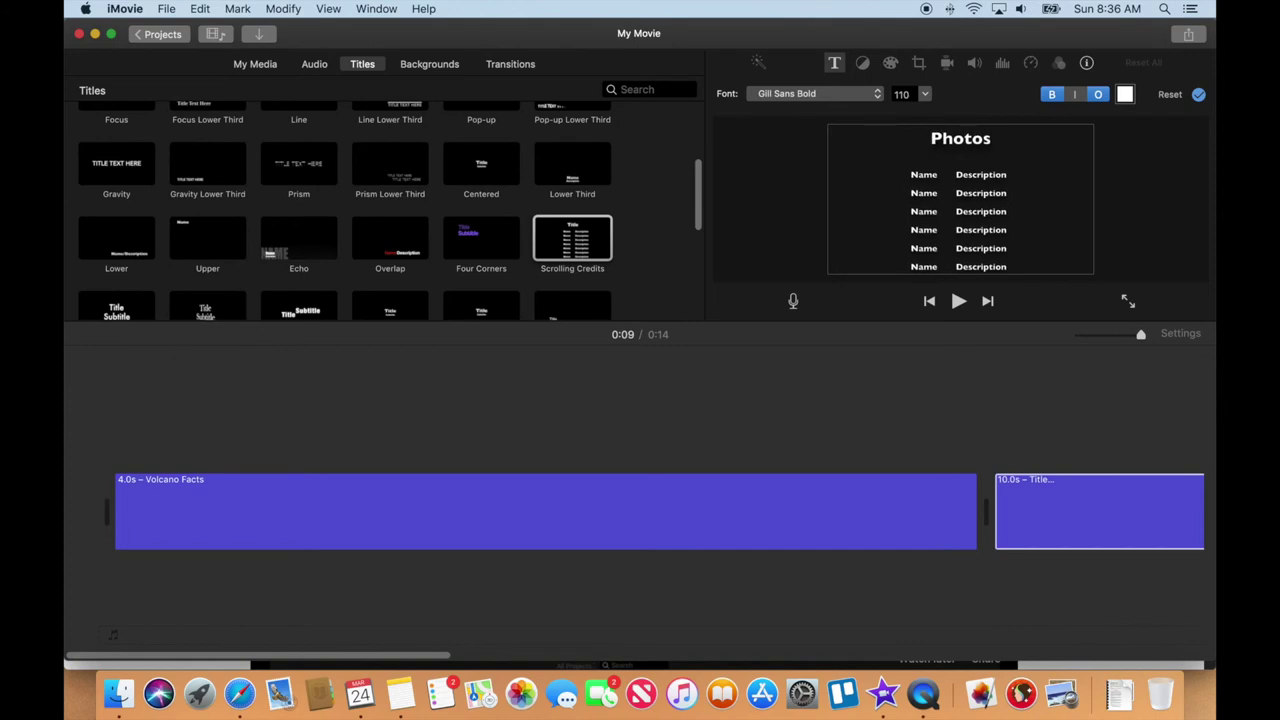
text( Used)
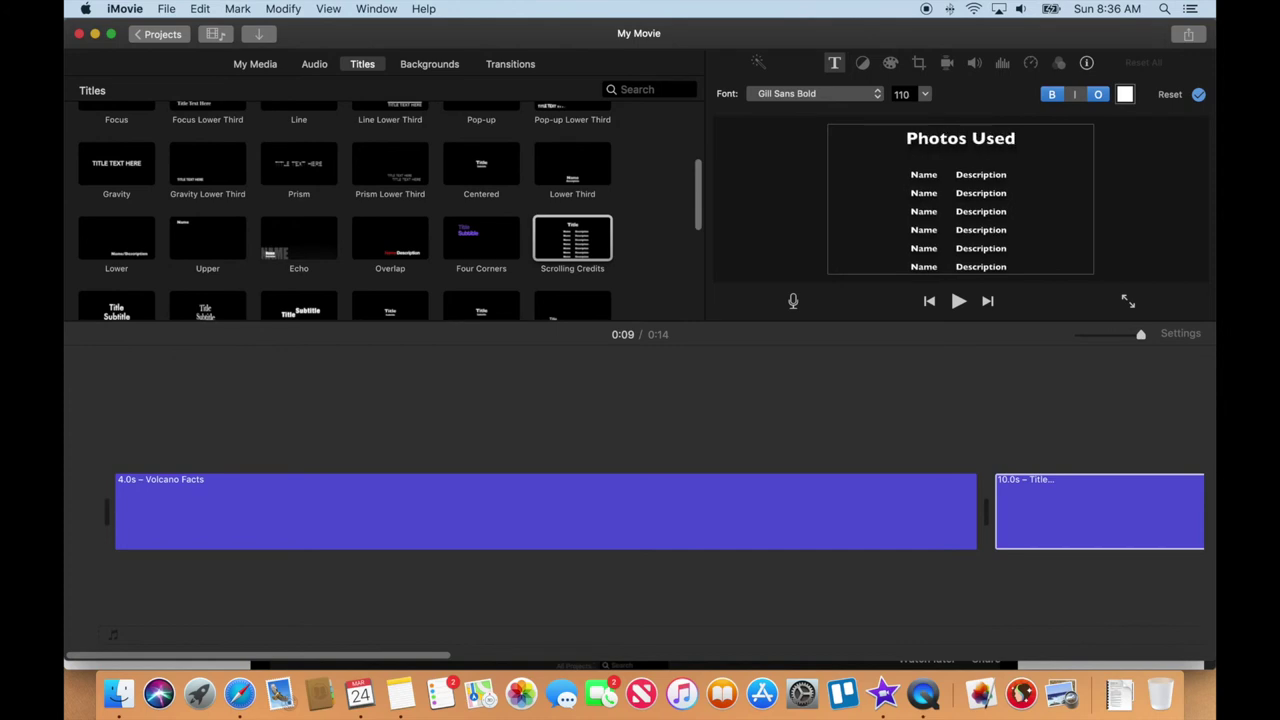
- Set the credits text to Avenir Next Medium without outline and apply the changes
click(840, 94)
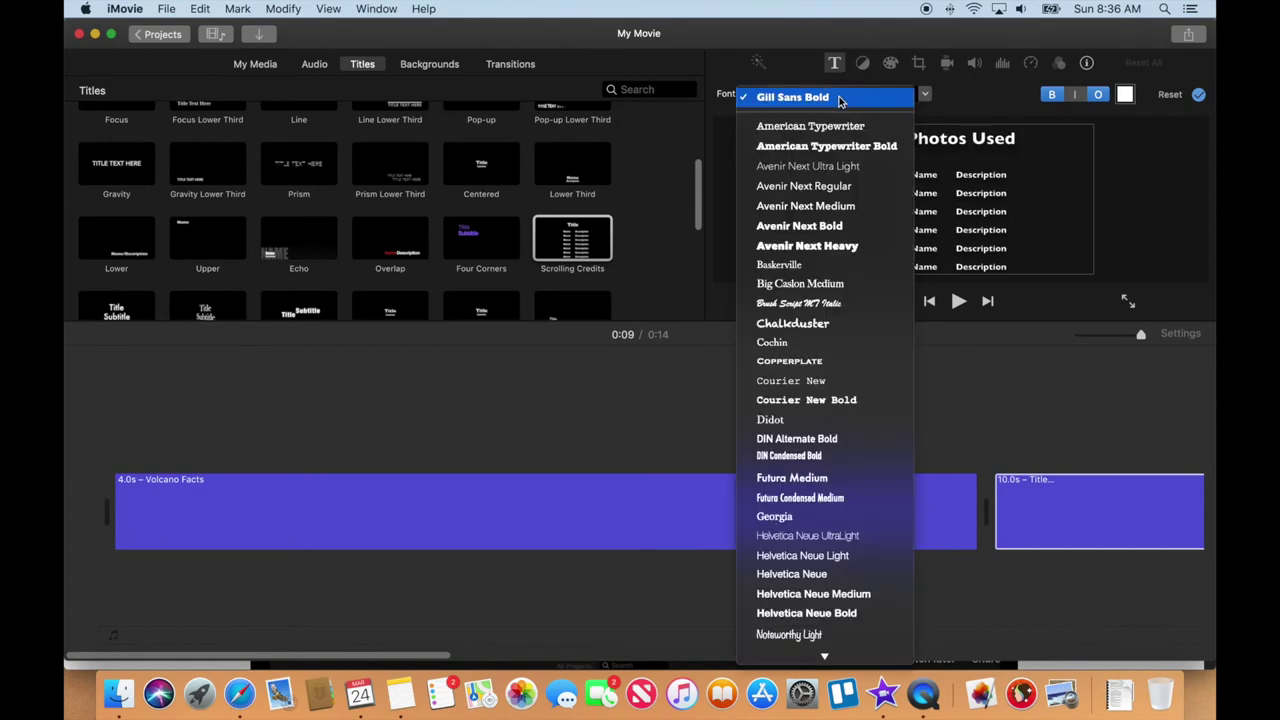
click(855, 207)
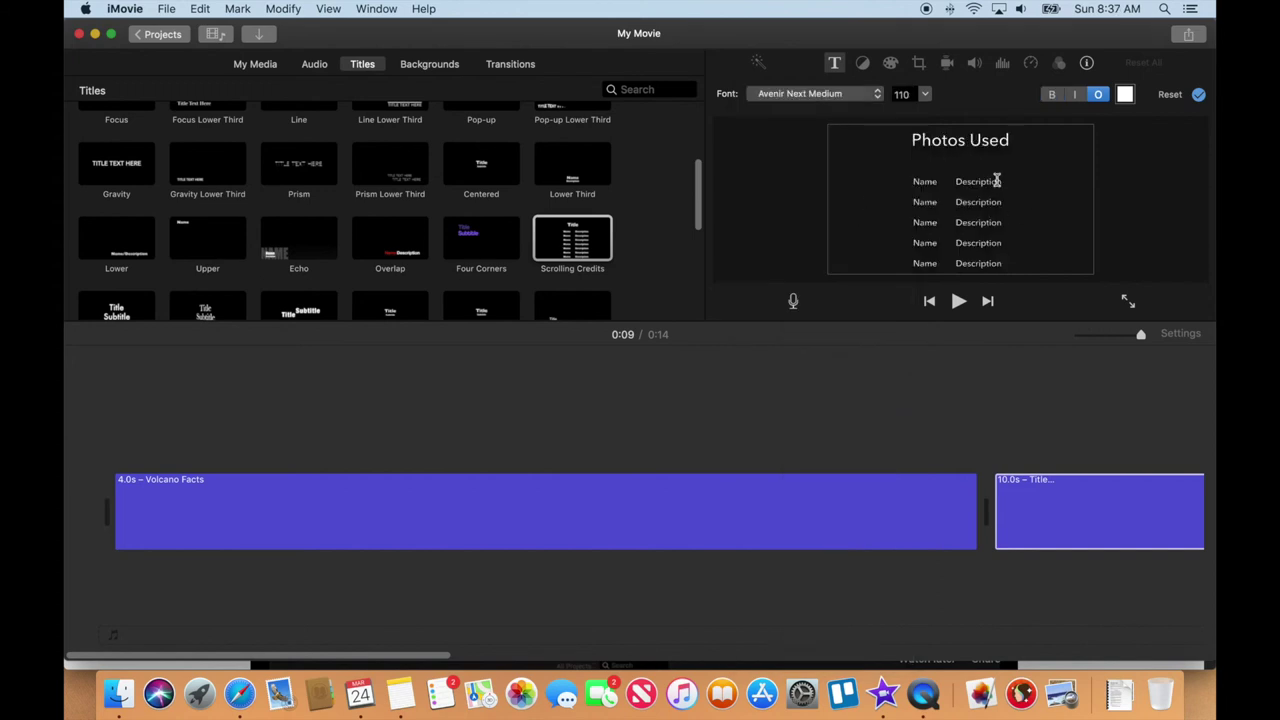
click(1099, 96)
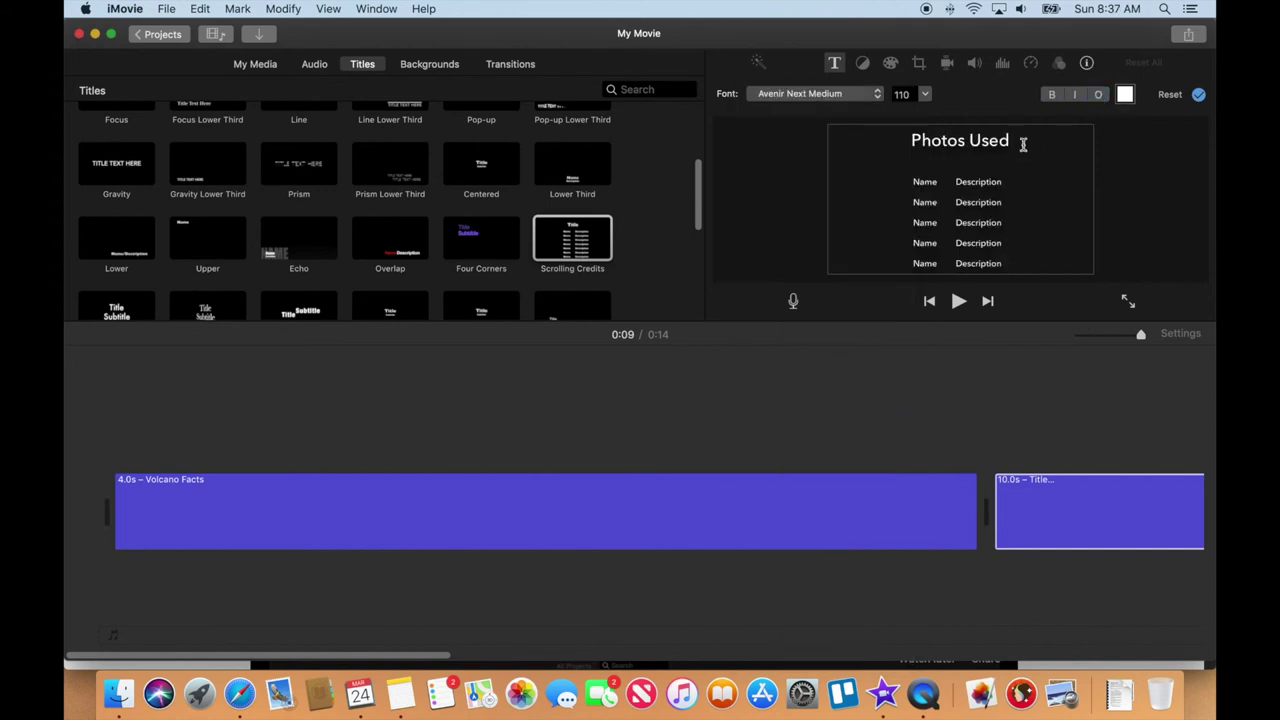
click(1199, 95)
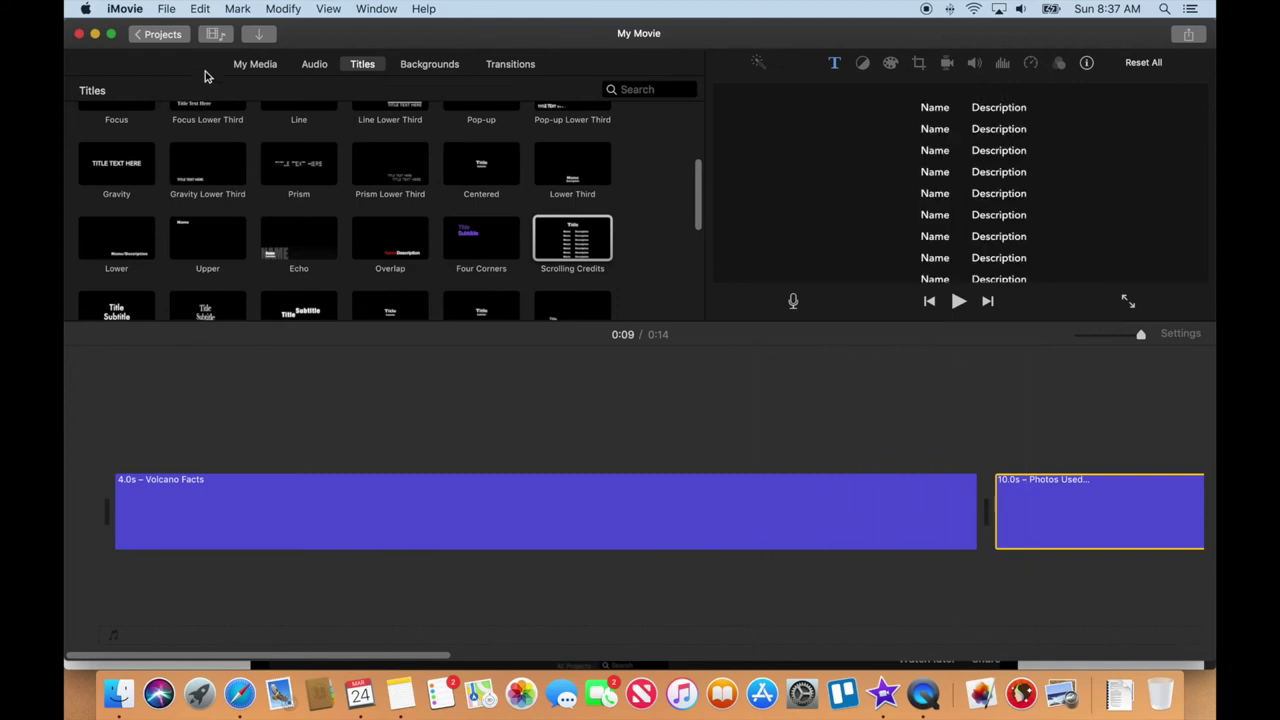
- Name the project 'Volcano Facts by' followed by the author's name and confirm
click(162, 35)
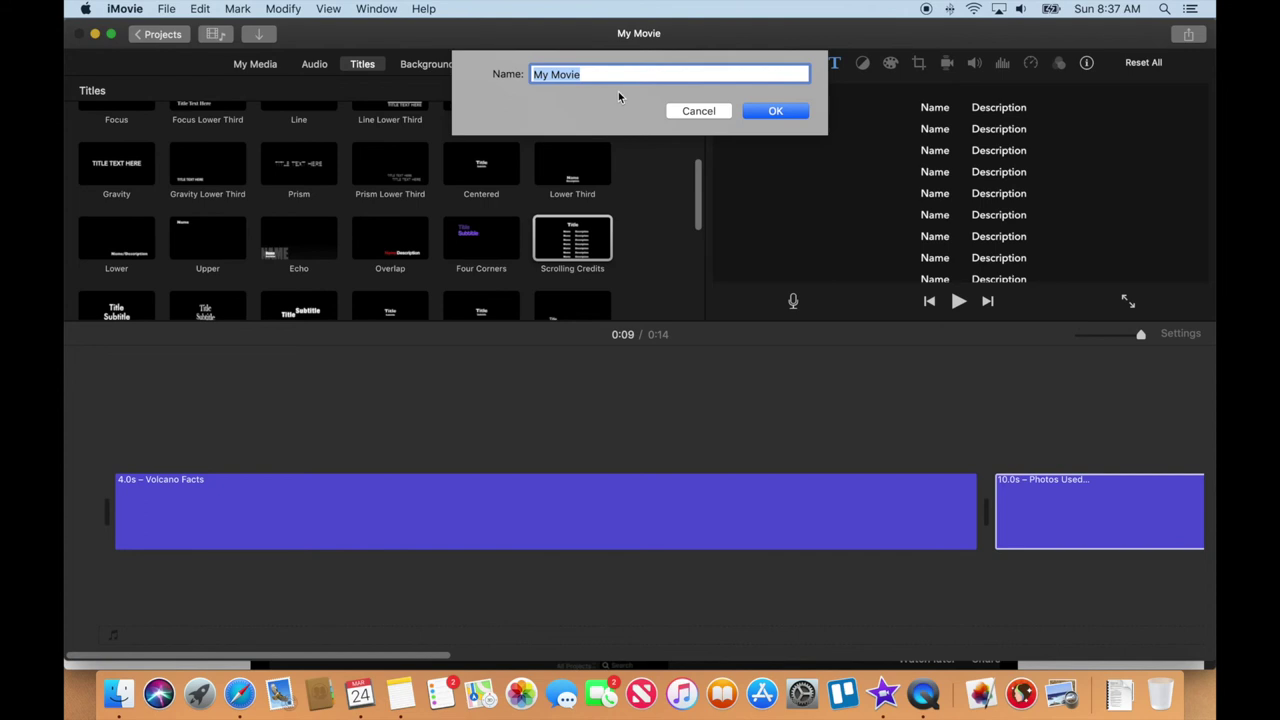
text(Volcano)
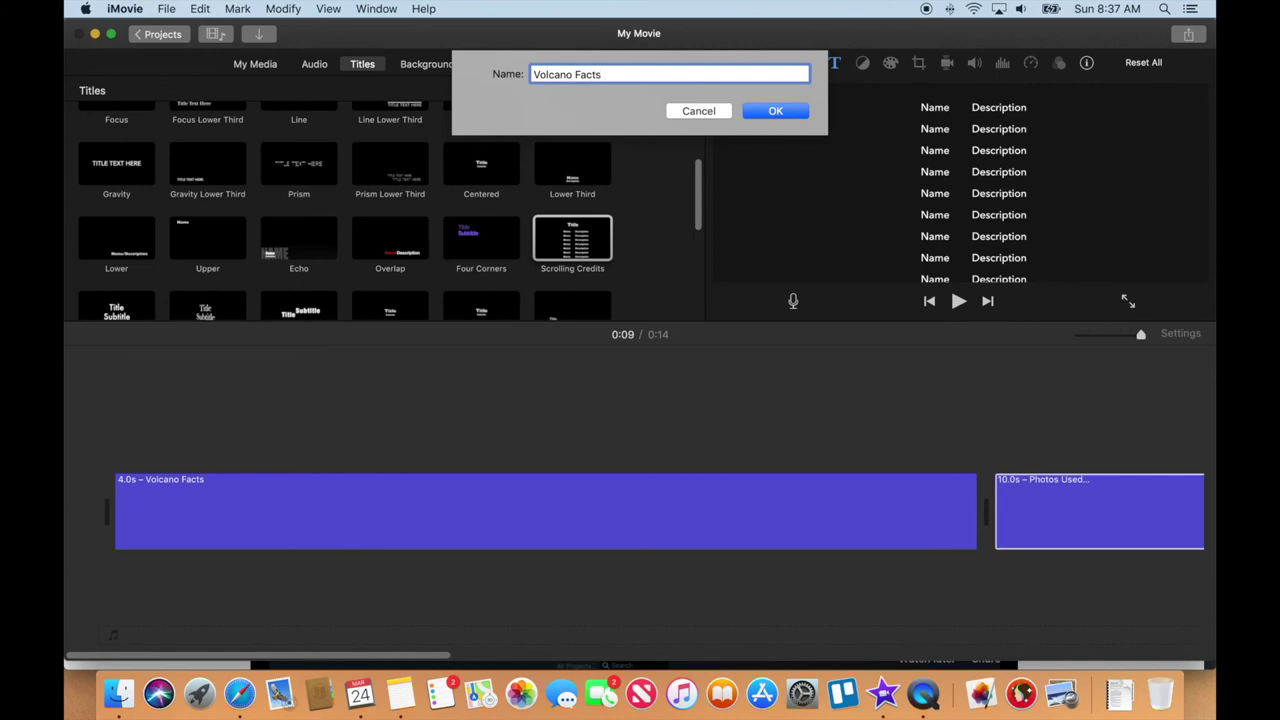
text(Facts by Brad F)
click(788, 118)
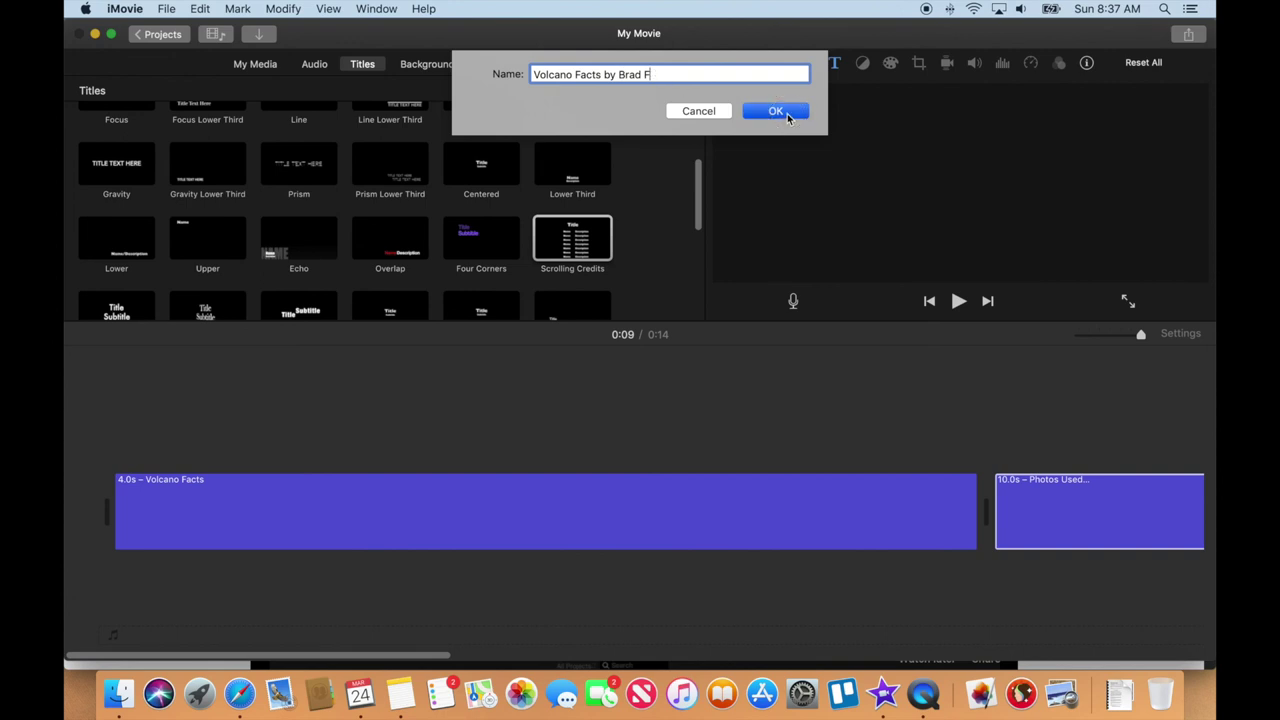